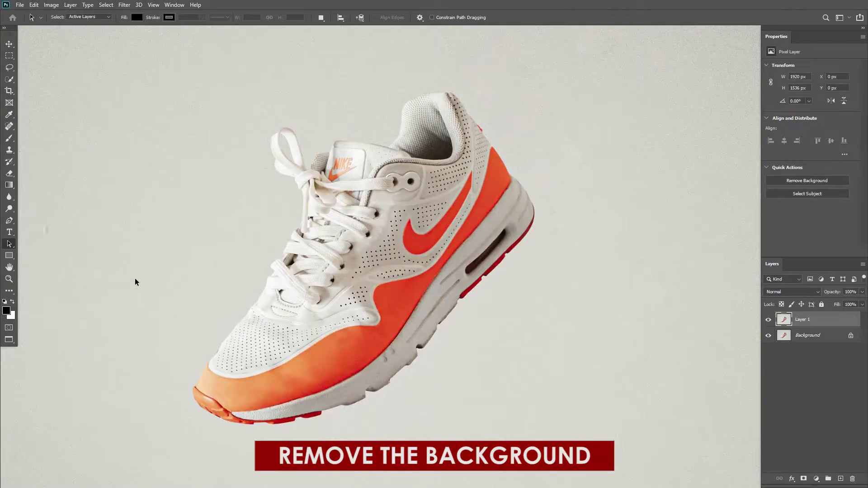
- Trace the shoe's heel and the notched rear part of the outsole with the Pen tool
{"action": "key", "text": "ctrl+plus"}
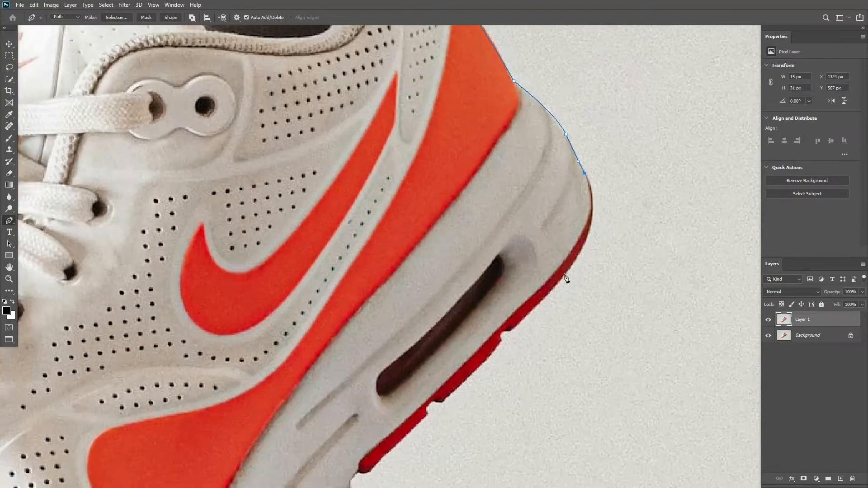
{"action": "left_click_drag", "start_coordinate": [564, 274], "coordinate": [608, 221]}
{"action": "left_click", "coordinate": [637, 242]}
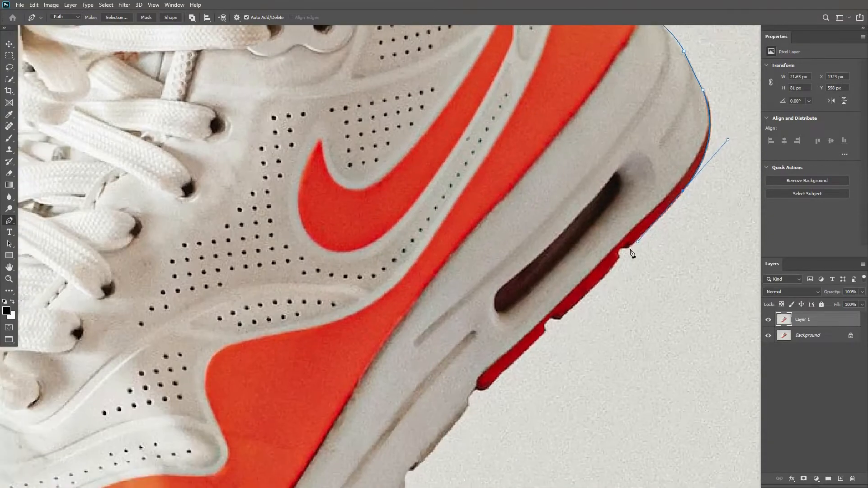
{"action": "left_click", "coordinate": [613, 242]}
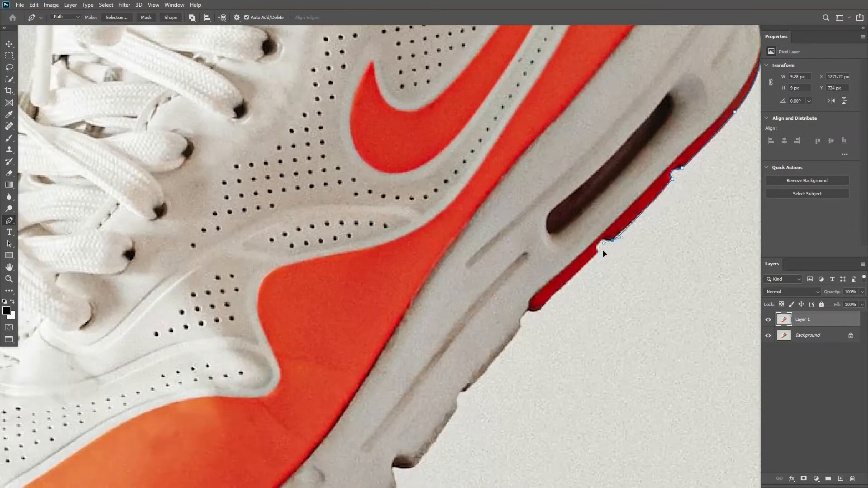
{"action": "left_click", "coordinate": [603, 249]}
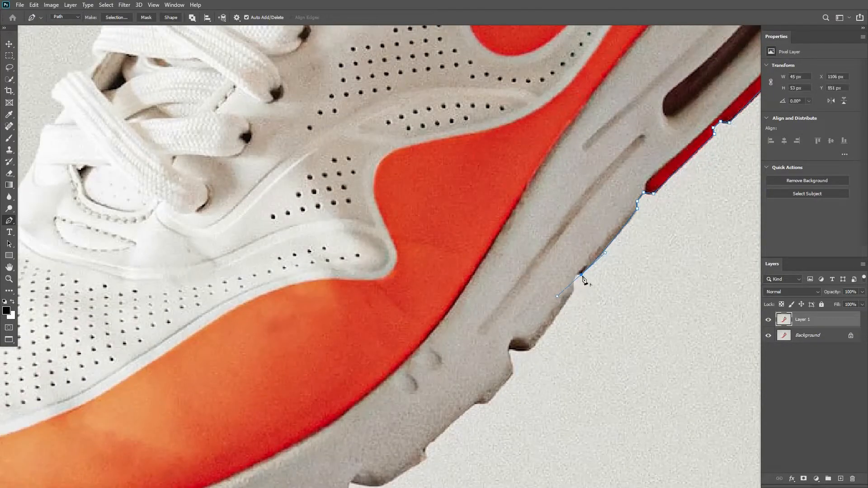
{"action": "left_click", "coordinate": [581, 278]}
{"action": "left_click", "coordinate": [574, 223]}
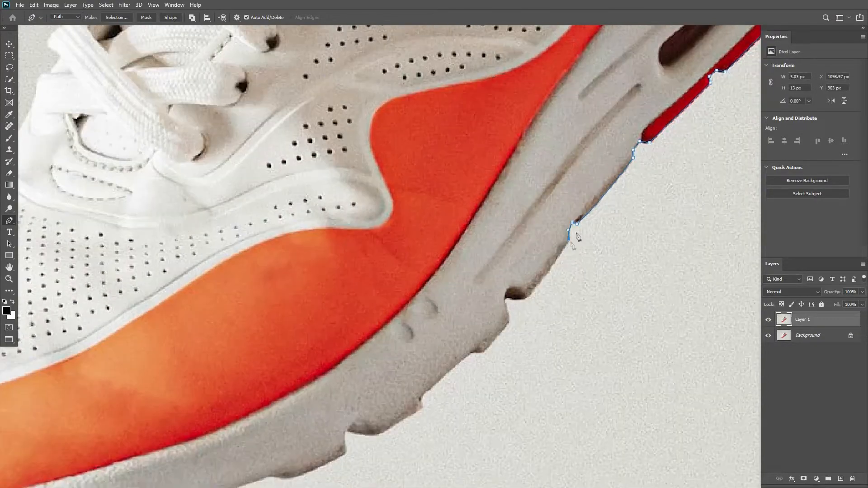
{"action": "left_click", "coordinate": [564, 243]}
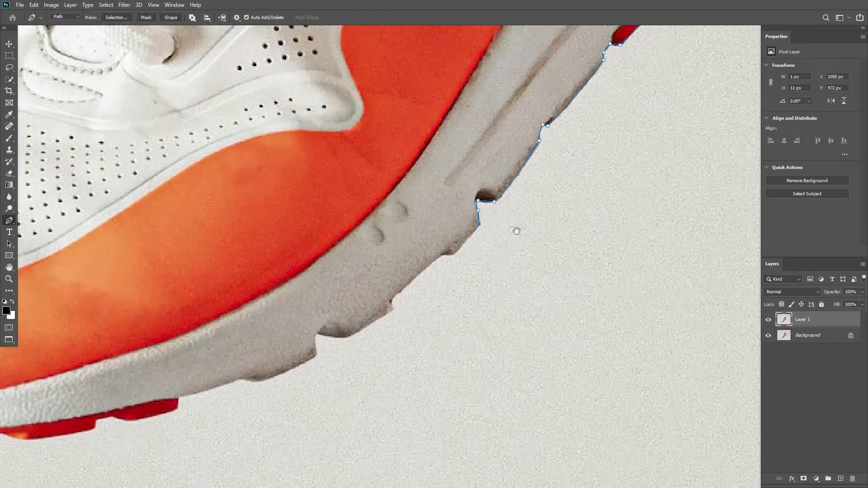
- Continue the pen path along the midsole notches to the red tread under the forefoot
{"action": "left_click_drag", "start_coordinate": [517, 230], "coordinate": [596, 228]}
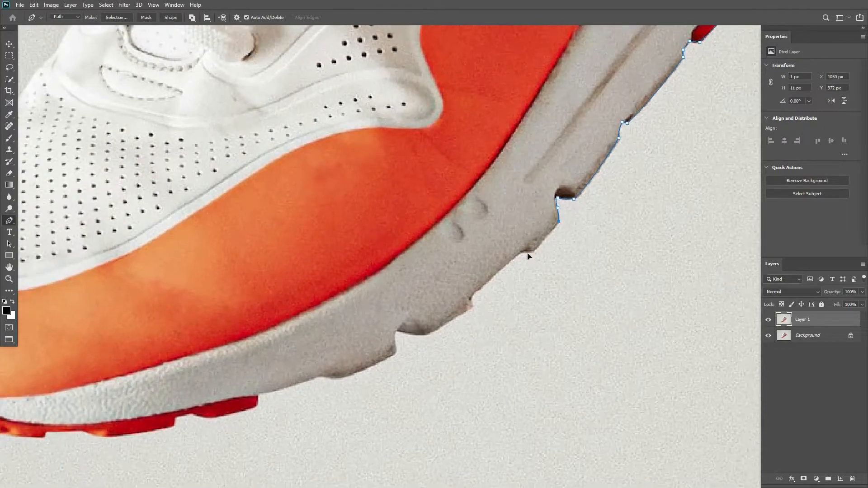
{"action": "left_click_drag", "start_coordinate": [472, 300], "coordinate": [606, 272]}
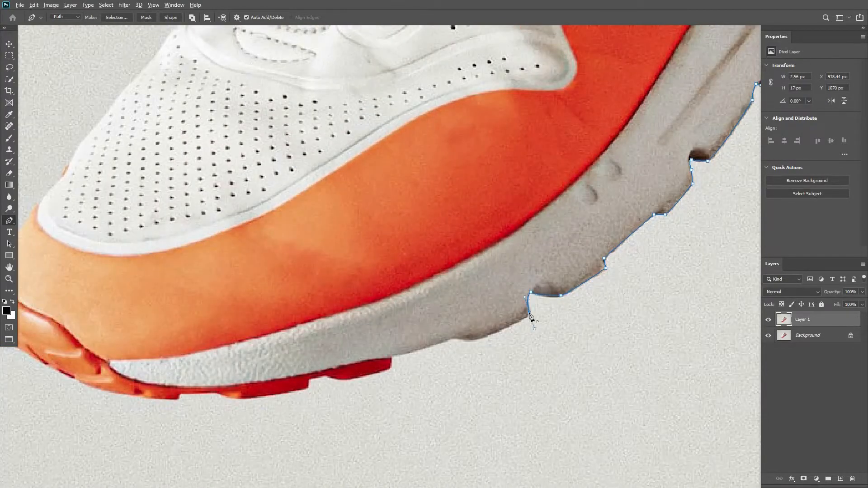
{"action": "left_click_drag", "start_coordinate": [532, 317], "coordinate": [611, 299]}
{"action": "left_click_drag", "start_coordinate": [471, 344], "coordinate": [558, 319]}
{"action": "left_click", "coordinate": [527, 330]}
{"action": "left_click_drag", "start_coordinate": [501, 325], "coordinate": [526, 316]}
{"action": "left_click", "coordinate": [493, 323]}
{"action": "left_click", "coordinate": [522, 321]}
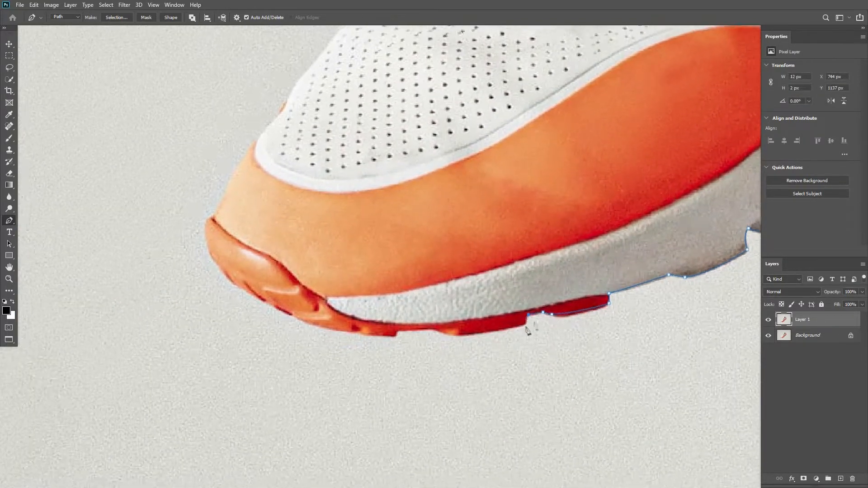
- Trace the pen path around the edges of the red tread blocks under the toe
{"action": "left_click", "coordinate": [531, 324]}
{"action": "left_click", "coordinate": [443, 328], "text": "alt"}
{"action": "left_click", "coordinate": [402, 328]}
{"action": "left_click_drag", "start_coordinate": [402, 329], "coordinate": [377, 346]}
{"action": "left_click", "coordinate": [425, 330]}
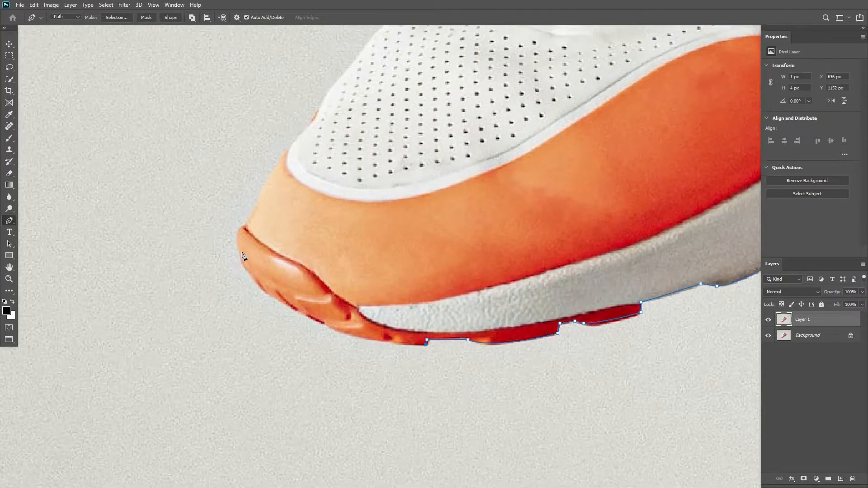
- Undo the oversized toe curve and retrace the orange toe bumper's underside with shorter path segments
{"action": "left_click_drag", "start_coordinate": [240, 244], "coordinate": [208, 146]}
{"action": "key", "text": "ctrl+z"}
{"action": "left_click_drag", "start_coordinate": [377, 341], "coordinate": [377, 334]}
{"action": "left_click_drag", "start_coordinate": [329, 320], "coordinate": [324, 322]}
{"action": "left_click", "coordinate": [358, 330], "text": "alt"}
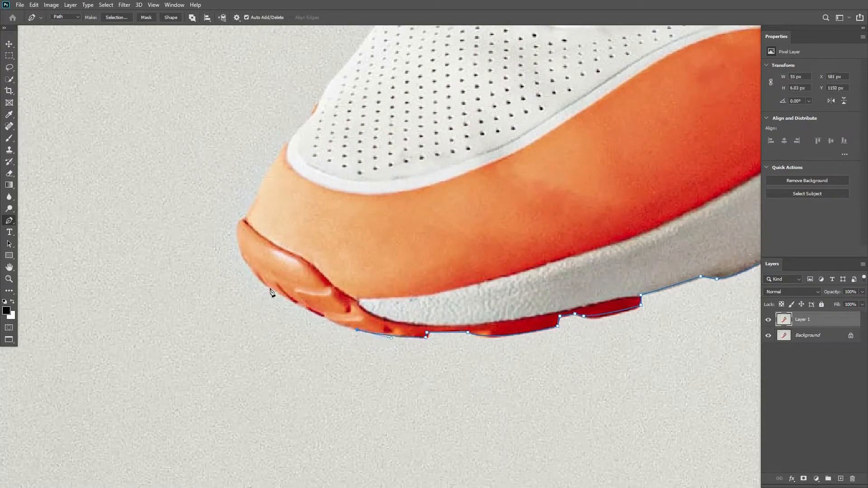
{"action": "left_click_drag", "start_coordinate": [210, 285], "coordinate": [190, 321]}
{"action": "left_click_drag", "start_coordinate": [217, 259], "coordinate": [224, 225]}
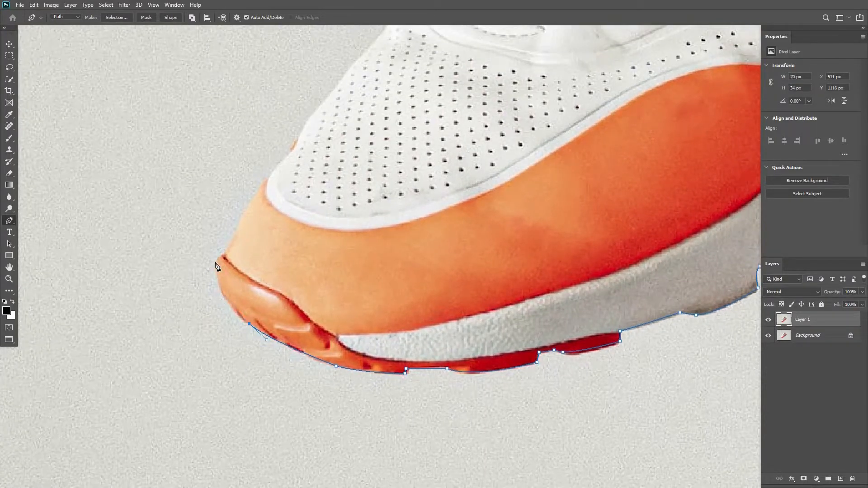
- Extend the pen path around the toe tip and up the perforated front upper to the lowest lace
{"action": "left_click_drag", "start_coordinate": [226, 256], "coordinate": [195, 362]}
{"action": "left_click_drag", "start_coordinate": [237, 286], "coordinate": [265, 303]}
{"action": "left_click", "coordinate": [260, 286]}
{"action": "left_click_drag", "start_coordinate": [290, 260], "coordinate": [248, 315]}
{"action": "mouse_move", "coordinate": [258, 290]}
{"action": "left_mouse_down"}
{"action": "mouse_move", "coordinate": [281, 265]}
{"action": "mouse_move", "coordinate": [261, 288]}
{"action": "left_mouse_up"}
{"action": "left_click_drag", "start_coordinate": [290, 257], "coordinate": [269, 293]}
{"action": "left_click_drag", "start_coordinate": [287, 274], "coordinate": [266, 306]}
{"action": "left_click_drag", "start_coordinate": [311, 232], "coordinate": [319, 211]}
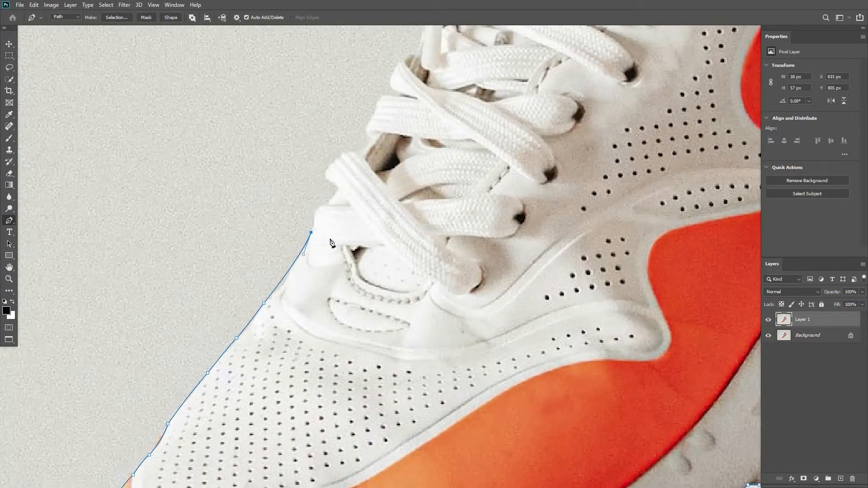
- Trace the path around the outer edge of the lowest lace crossing
{"action": "left_click_drag", "start_coordinate": [291, 273], "coordinate": [296, 262]}
{"action": "left_click_drag", "start_coordinate": [287, 277], "coordinate": [240, 317]}
{"action": "left_click_drag", "start_coordinate": [264, 279], "coordinate": [269, 249]}
{"action": "left_click_drag", "start_coordinate": [279, 252], "coordinate": [265, 277]}
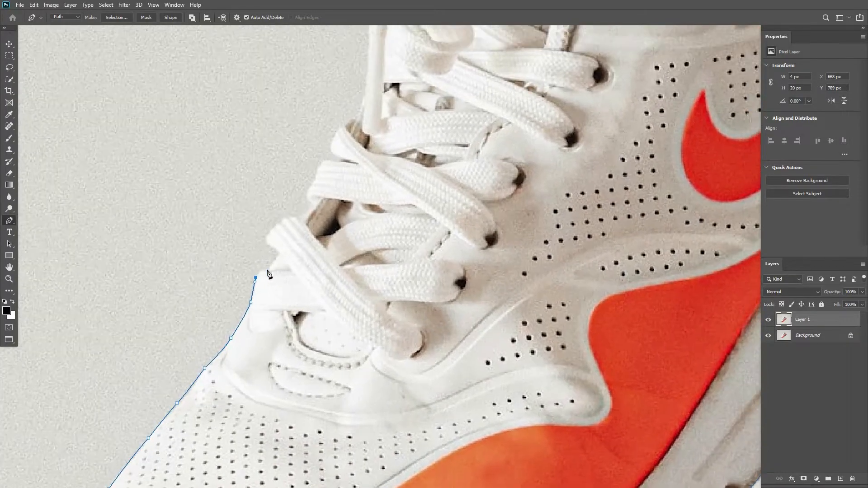
{"action": "left_click", "coordinate": [279, 256]}
{"action": "left_click_drag", "start_coordinate": [264, 244], "coordinate": [263, 275]}
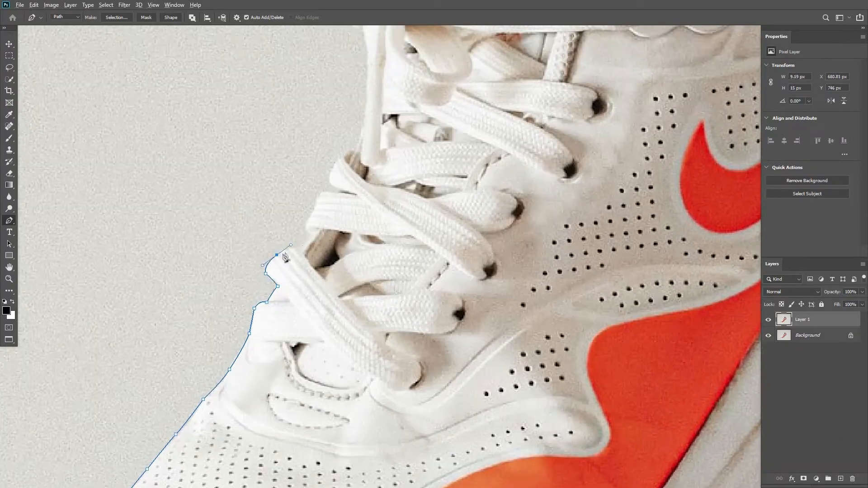
- Continue the path around the outer edges of the middle laces, keeping corner points between them
{"action": "left_click", "coordinate": [311, 236]}
{"action": "left_click_drag", "start_coordinate": [284, 225], "coordinate": [304, 234]}
{"action": "left_click", "coordinate": [299, 244], "text": "alt"}
{"action": "left_click_drag", "start_coordinate": [273, 250], "coordinate": [251, 270]}
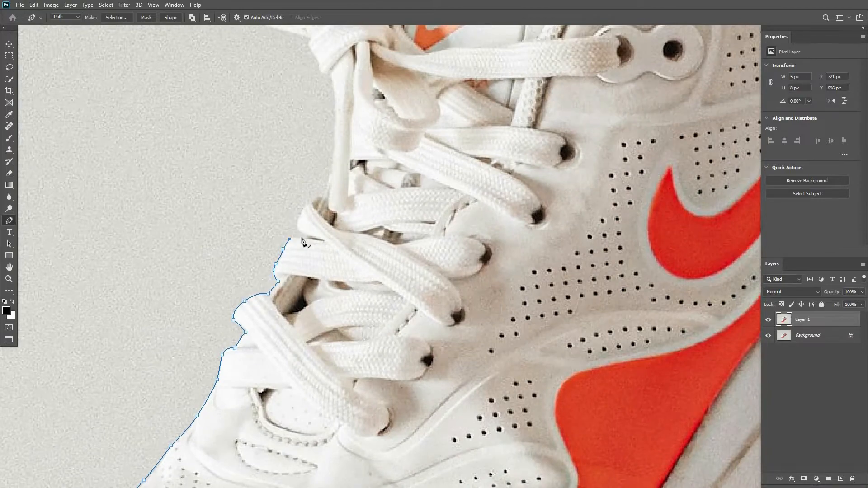
{"action": "left_click", "coordinate": [302, 240]}
{"action": "left_click", "coordinate": [303, 235]}
{"action": "left_click_drag", "start_coordinate": [297, 226], "coordinate": [293, 258]}
{"action": "left_click_drag", "start_coordinate": [294, 251], "coordinate": [297, 241]}
- Trace the outline of the upper laces and the hanging lace end up to the knot
{"action": "left_click", "coordinate": [320, 230], "text": "alt"}
{"action": "left_click_drag", "start_coordinate": [323, 205], "coordinate": [326, 260]}
{"action": "left_click_drag", "start_coordinate": [329, 258], "coordinate": [331, 248]}
{"action": "left_click_drag", "start_coordinate": [326, 181], "coordinate": [335, 236]}
{"action": "left_click_drag", "start_coordinate": [337, 218], "coordinate": [327, 177]}
{"action": "left_click", "coordinate": [336, 218], "text": "alt"}
{"action": "left_click_drag", "start_coordinate": [325, 209], "coordinate": [326, 197]}
{"action": "left_click_drag", "start_coordinate": [310, 187], "coordinate": [348, 244]}
{"action": "left_click", "coordinate": [352, 244]}
{"action": "left_click", "coordinate": [353, 238]}
- Trace the path around the outside of the lace loop above the knot
{"action": "left_click_drag", "start_coordinate": [254, 257], "coordinate": [251, 223]}
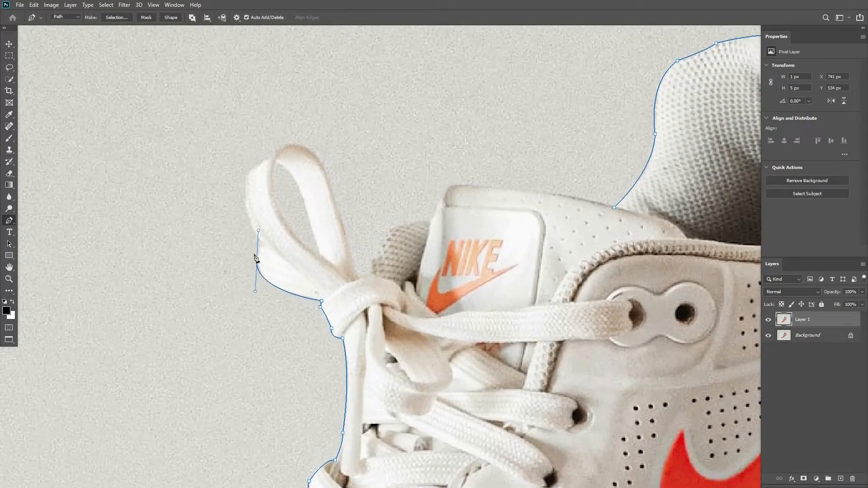
{"action": "left_click", "coordinate": [259, 240]}
{"action": "left_click_drag", "start_coordinate": [245, 170], "coordinate": [253, 136]}
{"action": "left_click", "coordinate": [272, 147]}
{"action": "left_click_drag", "start_coordinate": [286, 220], "coordinate": [302, 249]}
{"action": "left_click_drag", "start_coordinate": [323, 336], "coordinate": [268, 275]}
{"action": "left_click", "coordinate": [323, 338], "text": "alt"}
- Trace along the top of the tongue and close the pen path at the shoe collar
{"action": "scroll", "coordinate": [247, 281], "scroll_direction": "up", "scroll_amount": 1}
{"action": "left_click", "coordinate": [261, 275], "text": "alt"}
{"action": "left_click_drag", "start_coordinate": [279, 235], "coordinate": [306, 218]}
{"action": "left_click", "coordinate": [325, 218], "text": "alt"}
{"action": "left_click", "coordinate": [293, 227], "text": "alt"}
{"action": "left_click_drag", "start_coordinate": [296, 230], "coordinate": [240, 219]}
{"action": "left_click_drag", "start_coordinate": [354, 225], "coordinate": [442, 239]}
{"action": "left_click", "coordinate": [417, 239]}
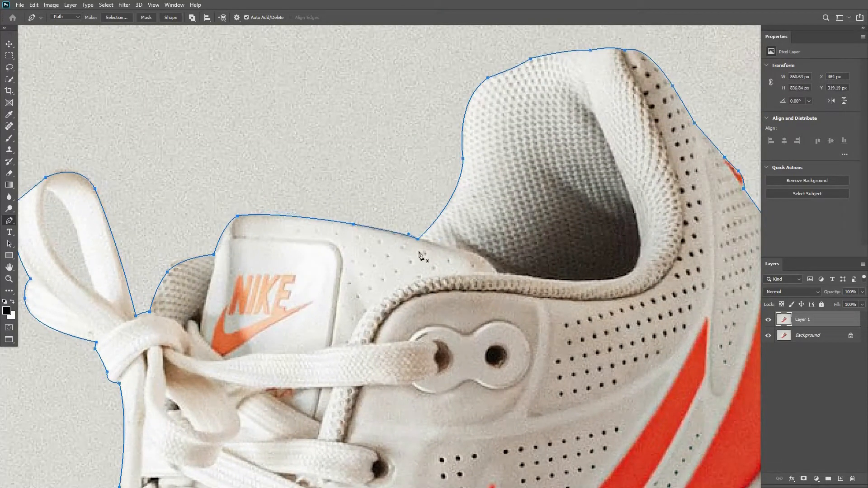
- Load the closed path as a selection and isolate the shoe on its own new layer
{"action": "scroll", "coordinate": [420, 256], "scroll_direction": "down", "scroll_amount": 15}
{"action": "key", "text": "v"}
{"action": "key", "text": "ctrl+Return"}
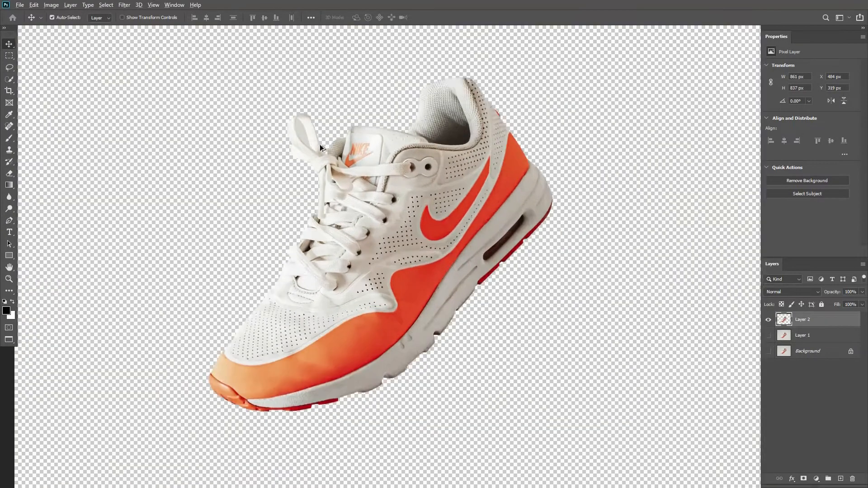
- Outline the gap inside the lace loop, load it as a selection and erase the leftover background
{"action": "scroll", "coordinate": [317, 180], "scroll_direction": "up", "scroll_amount": 10}
{"action": "key", "text": "p"}
{"action": "left_click", "coordinate": [258, 102]}
{"action": "left_click_drag", "start_coordinate": [320, 224], "coordinate": [393, 271]}
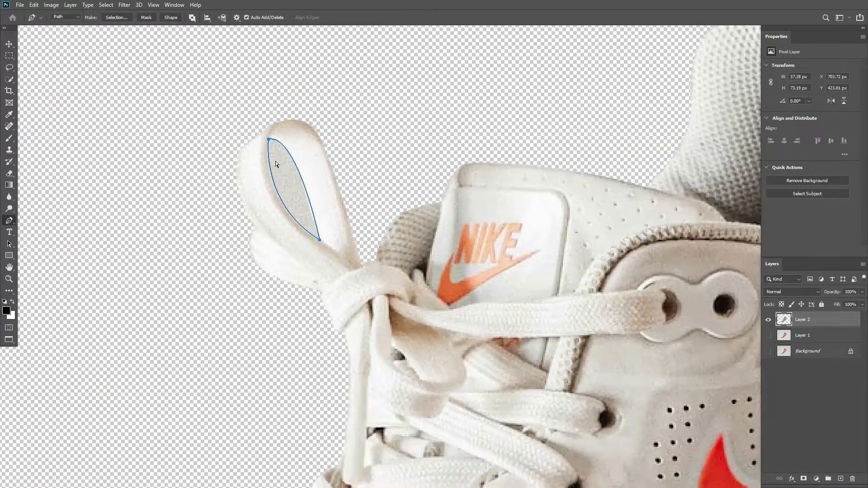
{"action": "key", "text": "ctrl+Return"}
{"action": "key", "text": "e"}
{"action": "left_click_drag", "start_coordinate": [294, 221], "coordinate": [315, 219]}
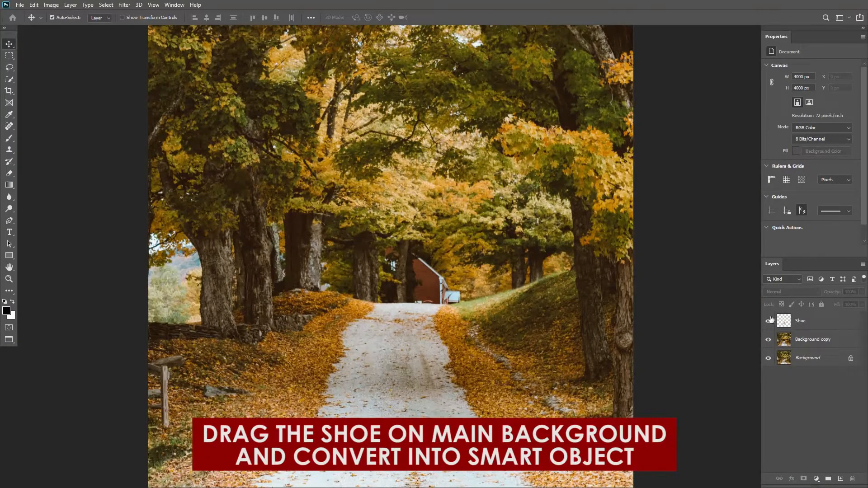
- Show the Shoe layer over the autumn road background and convert it to a smart object
{"action": "left_click", "coordinate": [769, 320]}
{"action": "right_click", "coordinate": [807, 321]}
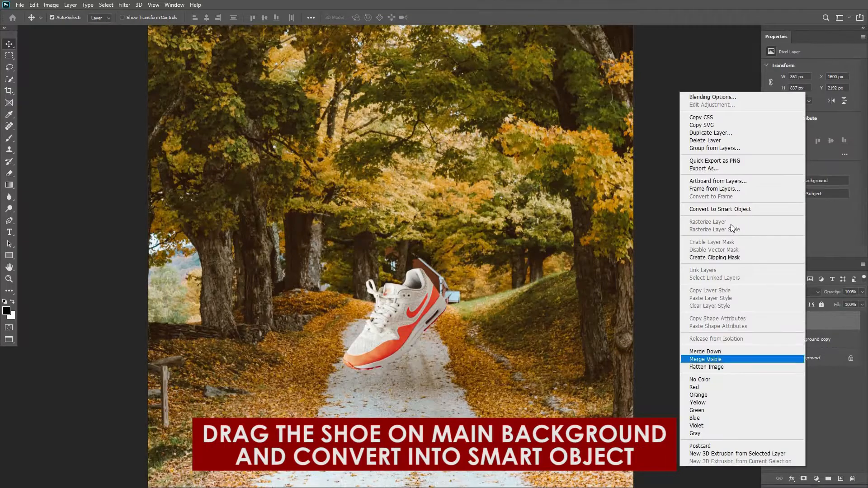
{"action": "left_click", "coordinate": [731, 210]}
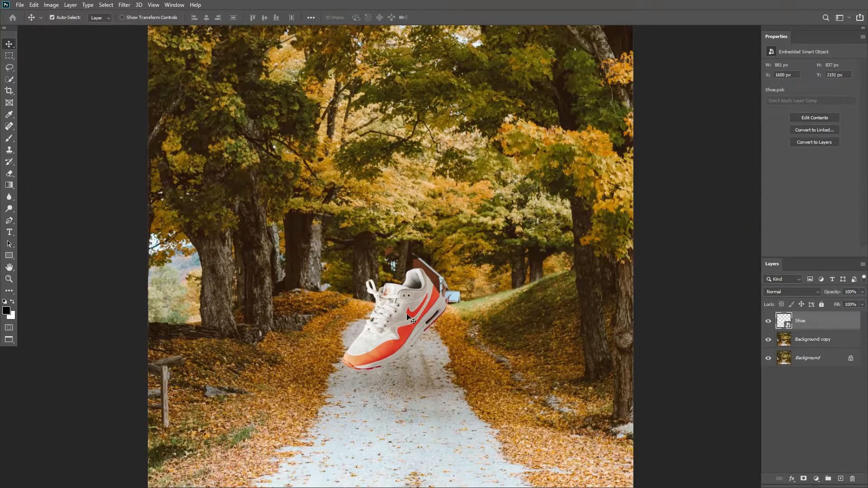
- Enlarge the shoe with Free Transform and position it above the road in the centre of the scene
{"action": "key", "text": "ctrl+t"}
{"action": "left_click_drag", "start_coordinate": [446, 369], "coordinate": [520, 442]}
{"action": "left_click_drag", "start_coordinate": [410, 388], "coordinate": [459, 353]}
{"action": "left_click_drag", "start_coordinate": [581, 209], "coordinate": [591, 234]}
{"action": "left_click_drag", "start_coordinate": [465, 272], "coordinate": [449, 276]}
{"action": "left_click_drag", "start_coordinate": [441, 315], "coordinate": [441, 316]}
{"action": "key", "text": "Return"}
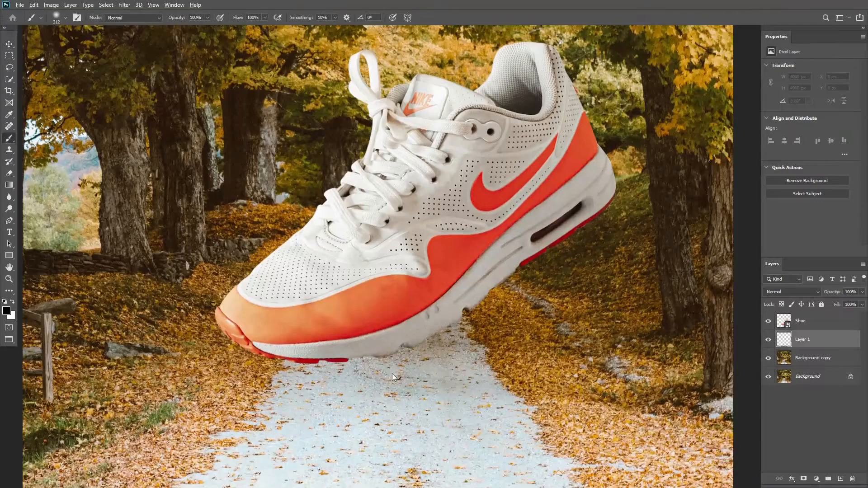
- Paint a soft black brush spot on Layer 1 and flatten it under the sole to 294.14% width and 25.40% height
{"action": "left_click", "coordinate": [361, 353]}
{"action": "key", "text": "v"}
{"action": "key", "text": "ctrl+t"}
{"action": "left_click_drag", "start_coordinate": [363, 215], "coordinate": [397, 407]}
{"action": "left_click_drag", "start_coordinate": [398, 458], "coordinate": [390, 368]}
{"action": "left_click_drag", "start_coordinate": [489, 364], "coordinate": [599, 364]}
{"action": "left_click_drag", "start_coordinate": [509, 371], "coordinate": [461, 377]}
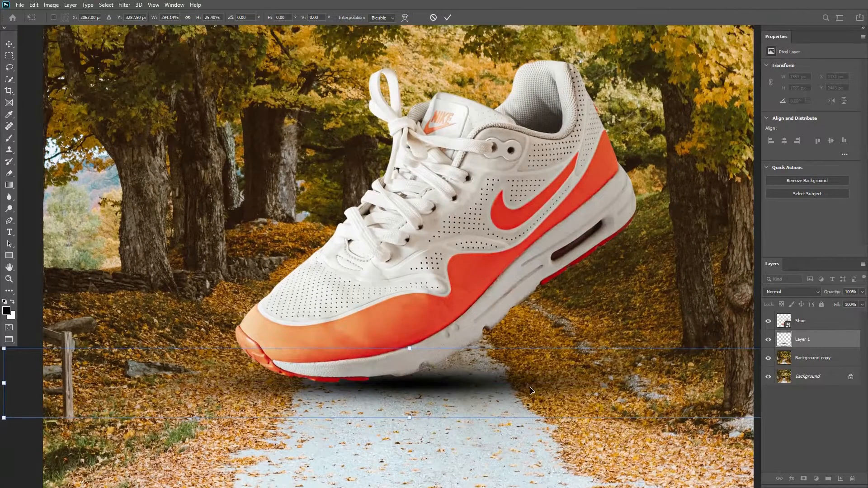
- Skew the shadow so its heel-side end rises along the angle of the sole
{"action": "scroll", "coordinate": [452, 378], "scroll_direction": "down", "scroll_amount": 1}
{"action": "scroll", "coordinate": [452, 376], "scroll_direction": "down", "scroll_amount": 1}
{"action": "right_click", "coordinate": [451, 375]}
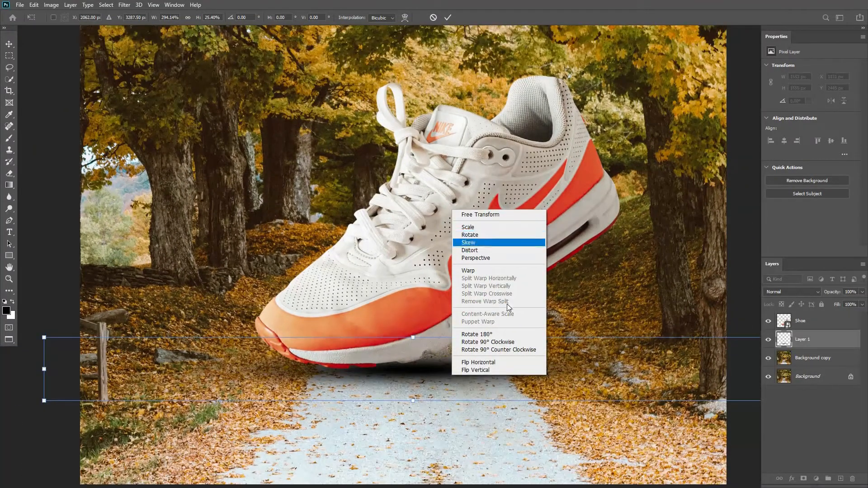
{"action": "left_click", "coordinate": [471, 242]}
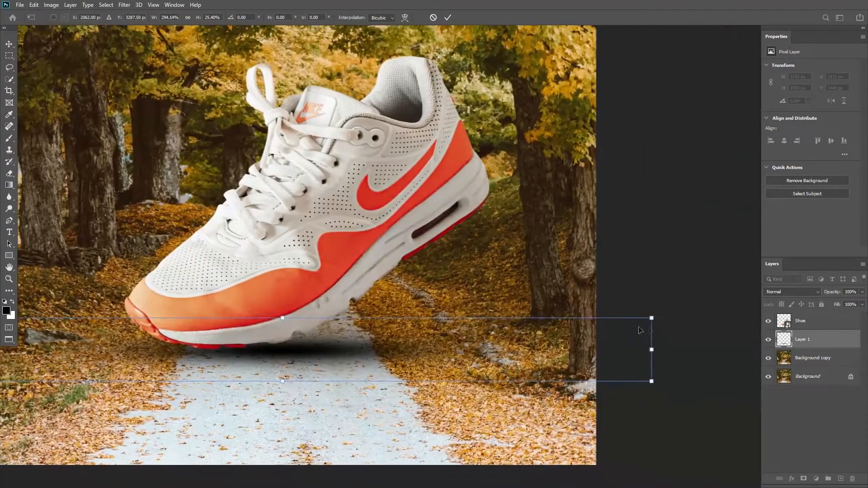
{"action": "left_click_drag", "start_coordinate": [652, 317], "coordinate": [671, 316]}
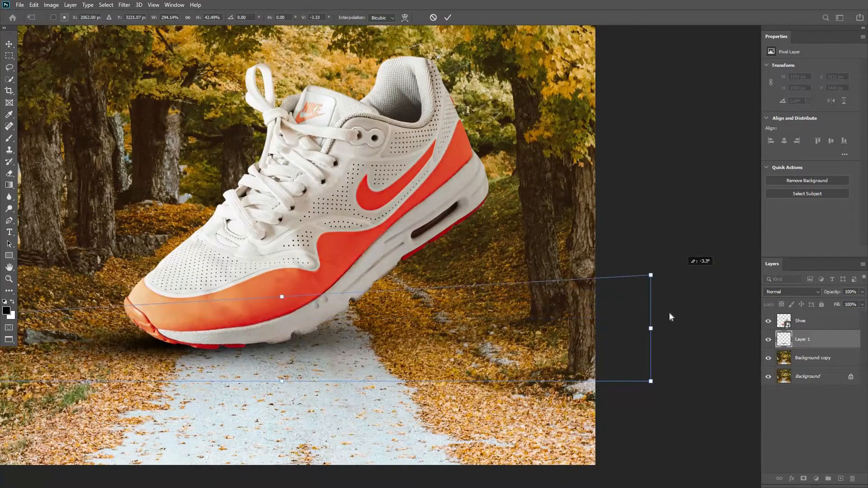
{"action": "left_click_drag", "start_coordinate": [676, 394], "coordinate": [743, 425]}
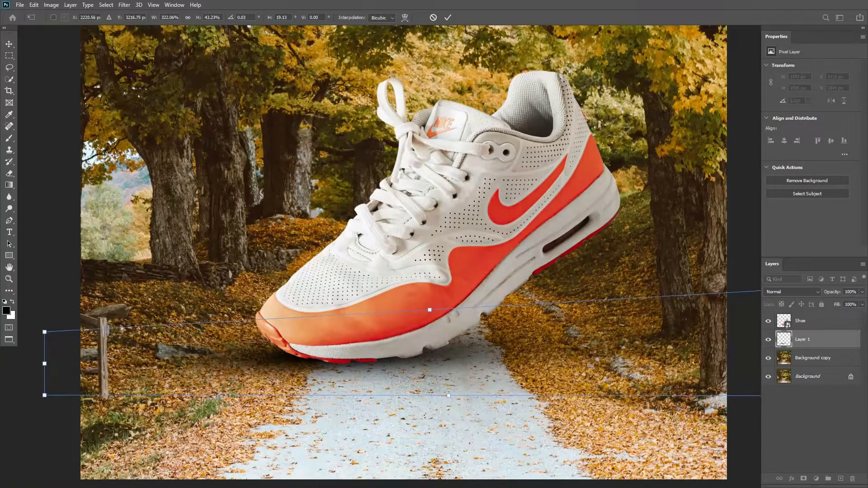
- Adjust the shadow's toe-side corners, fit it beneath the sole and apply the transform
{"action": "left_click_drag", "start_coordinate": [121, 328], "coordinate": [118, 383]}
{"action": "left_click_drag", "start_coordinate": [74, 402], "coordinate": [45, 449]}
{"action": "left_click_drag", "start_coordinate": [421, 406], "coordinate": [369, 404]}
{"action": "left_click_drag", "start_coordinate": [410, 366], "coordinate": [449, 291]}
{"action": "key", "text": "Return"}
{"action": "scroll", "coordinate": [358, 363], "scroll_direction": "down", "scroll_amount": 2}
{"action": "scroll", "coordinate": [362, 357], "scroll_direction": "up", "scroll_amount": 3}
{"action": "left_click_drag", "start_coordinate": [371, 348], "coordinate": [396, 400]}
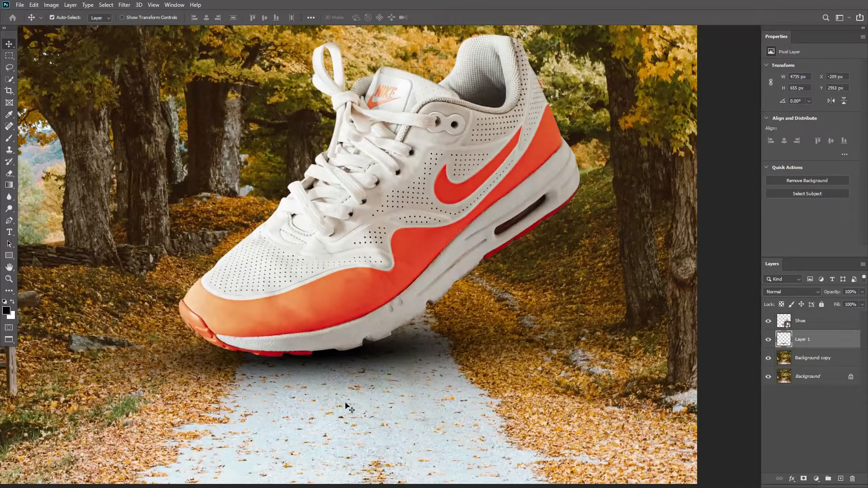
- Apply the Camera Raw filter to Background copy with Shadows +95, Highlights +21 and Texture +19
{"action": "left_click", "coordinate": [843, 365]}
{"action": "key", "text": "ctrl+0"}
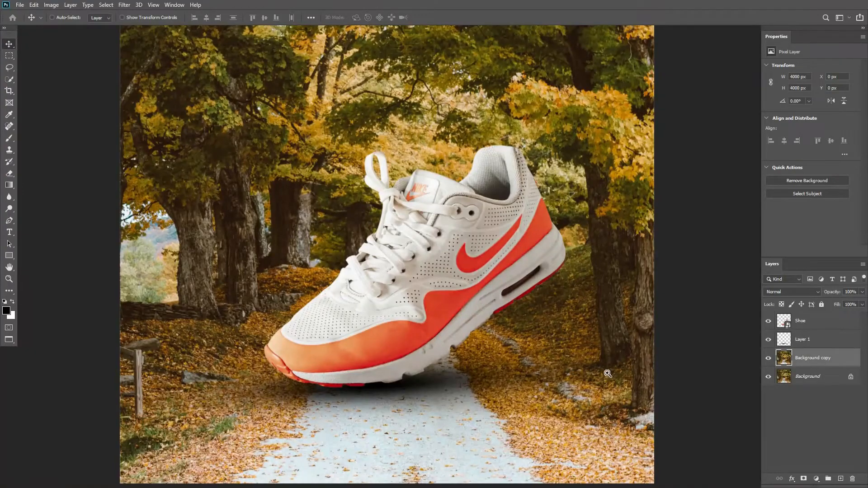
{"action": "key", "text": "ctrl+shift+a"}
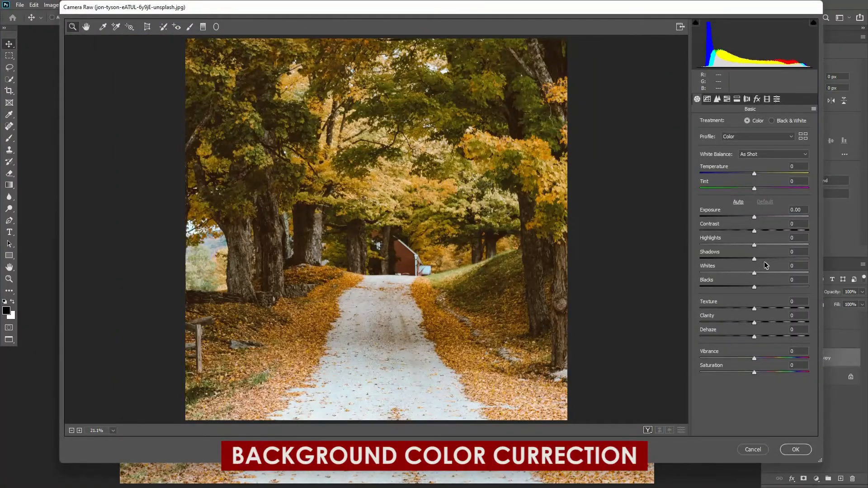
{"action": "left_click_drag", "start_coordinate": [784, 269], "coordinate": [813, 282]}
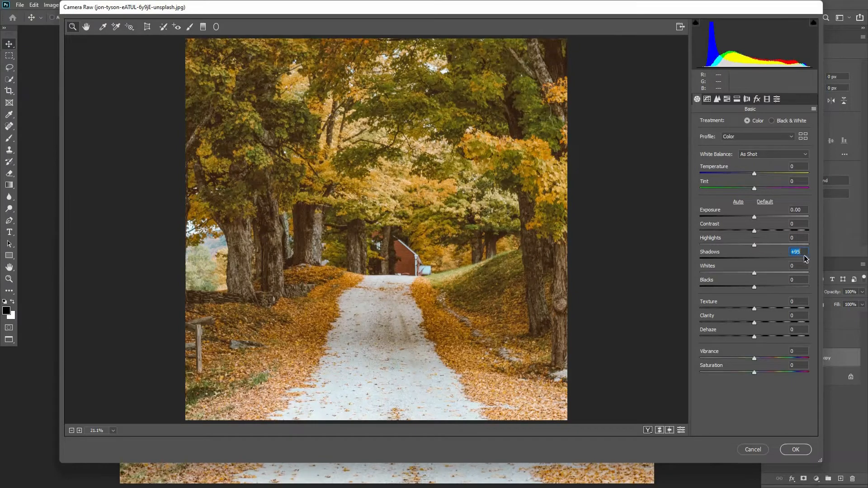
{"action": "left_click_drag", "start_coordinate": [755, 244], "coordinate": [773, 246]}
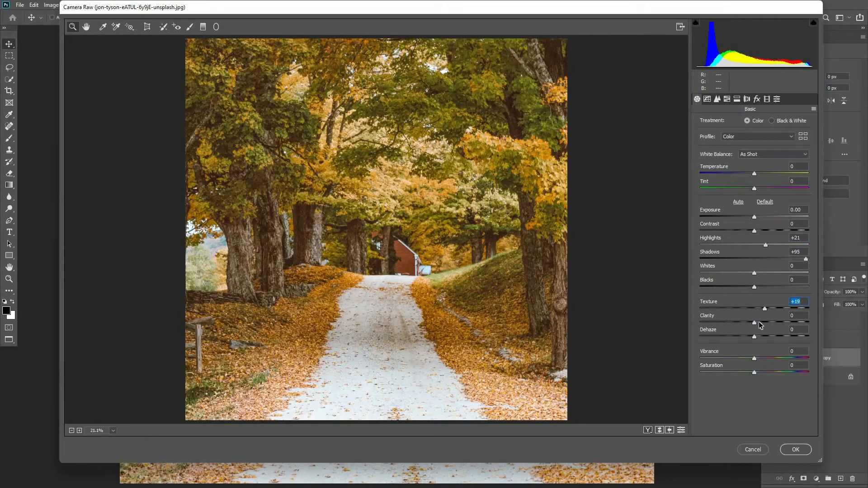
{"action": "left_click", "coordinate": [793, 450]}
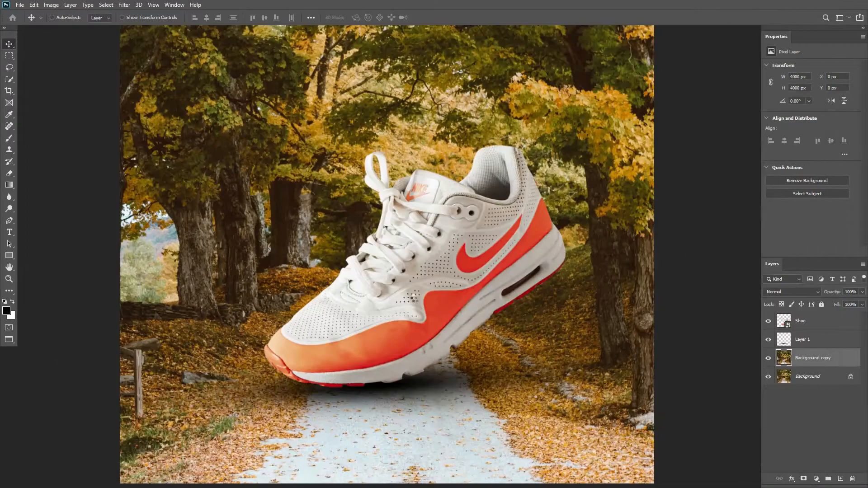
- On Layer 2, clipped to the Shoe layer, paint soft black shading along the forefoot sole with a 625 px brush
{"action": "key", "text": "ctrl+minus"}
{"action": "key", "text": "ctrl+minus"}
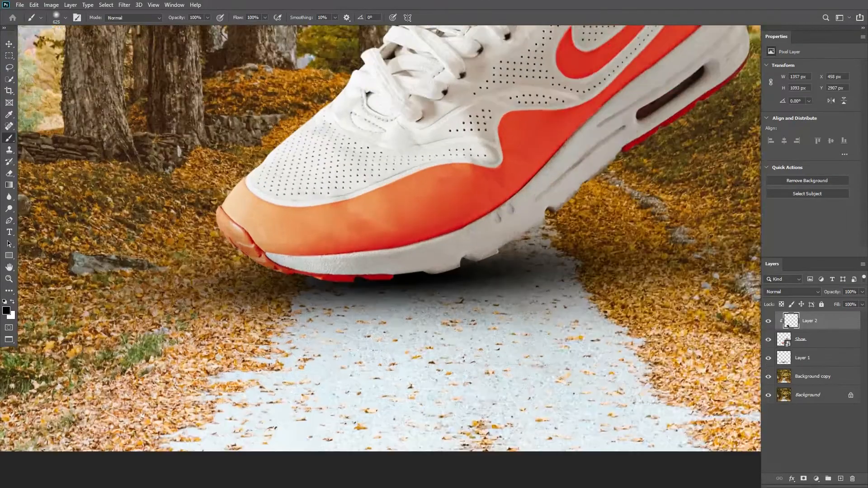
{"action": "left_click_drag", "start_coordinate": [254, 316], "coordinate": [330, 333]}
{"action": "mouse_move", "coordinate": [389, 362]}
{"action": "left_mouse_down"}
{"action": "mouse_move", "coordinate": [388, 341]}
{"action": "mouse_move", "coordinate": [325, 340]}
{"action": "left_mouse_up"}
{"action": "left_click_drag", "start_coordinate": [290, 326], "coordinate": [439, 312]}
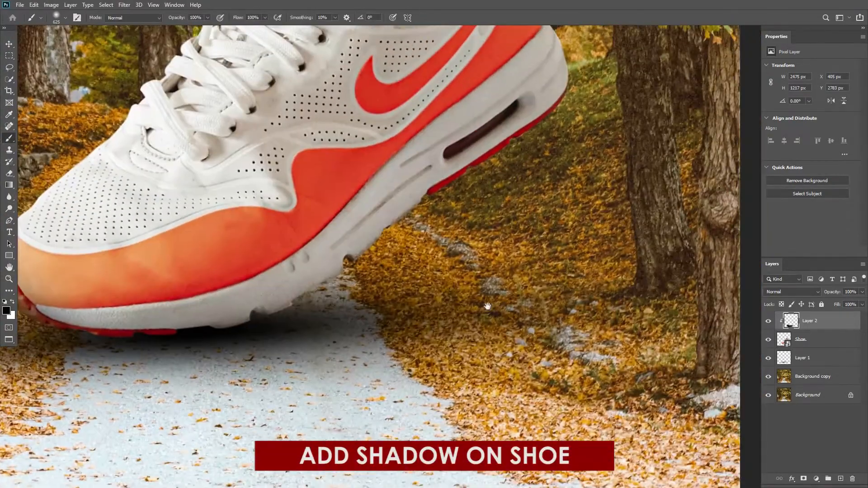
{"action": "key", "text": "ctrl+plus"}
{"action": "key", "text": "ctrl+plus"}
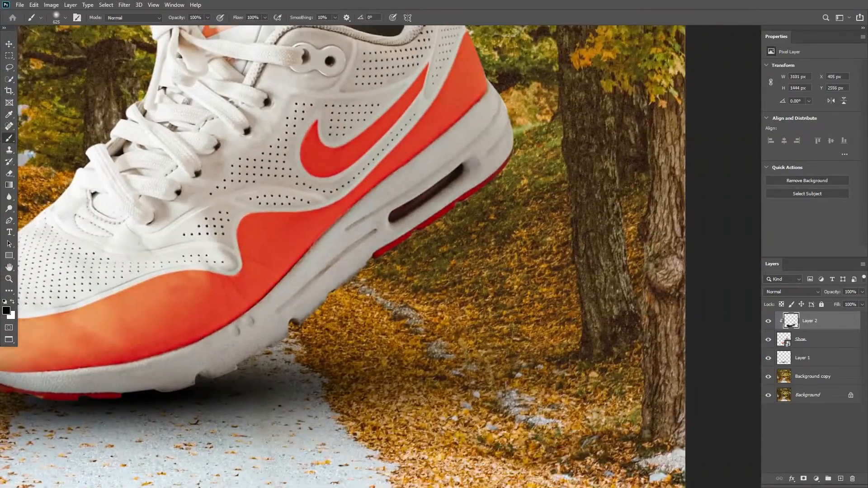
- Extend the soft black shading on Layer 2 along the midsole from the arch up to the heel
{"action": "left_click_drag", "start_coordinate": [543, 213], "coordinate": [583, 150]}
{"action": "mouse_move", "coordinate": [407, 316]}
{"action": "left_mouse_down"}
{"action": "mouse_move", "coordinate": [458, 282]}
{"action": "mouse_move", "coordinate": [371, 323]}
{"action": "left_mouse_up"}
{"action": "mouse_move", "coordinate": [245, 386]}
{"action": "left_mouse_down"}
{"action": "mouse_move", "coordinate": [342, 328]}
{"action": "mouse_move", "coordinate": [343, 315]}
{"action": "left_mouse_up"}
{"action": "left_click_drag", "start_coordinate": [342, 314], "coordinate": [319, 289]}
{"action": "left_click_drag", "start_coordinate": [314, 320], "coordinate": [361, 320]}
{"action": "mouse_move", "coordinate": [287, 329]}
{"action": "left_mouse_down"}
{"action": "mouse_move", "coordinate": [388, 327]}
{"action": "mouse_move", "coordinate": [392, 295]}
{"action": "mouse_move", "coordinate": [398, 302]}
{"action": "left_mouse_up"}
{"action": "left_click_drag", "start_coordinate": [398, 299], "coordinate": [535, 334]}
{"action": "left_click_drag", "start_coordinate": [391, 345], "coordinate": [549, 393]}
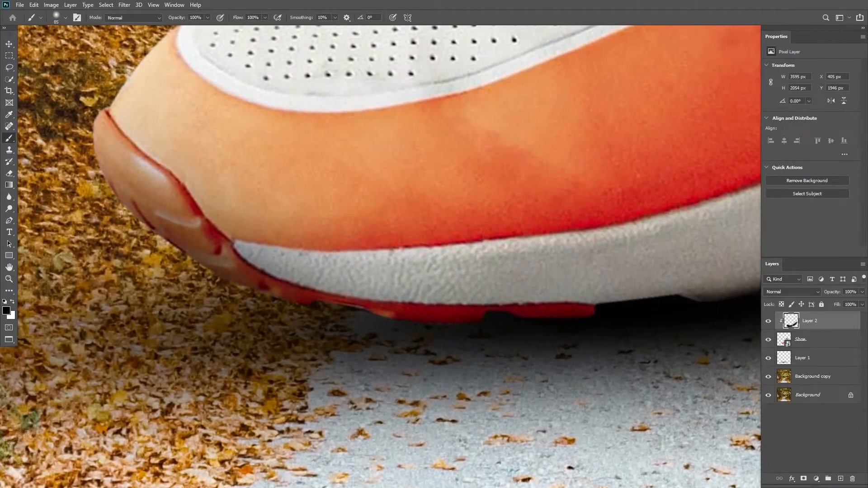
- Darken the toe tip and the lower edge of the front sole on Layer 2 using smaller soft brushes
{"action": "scroll", "coordinate": [335, 235], "scroll_direction": "up", "scroll_amount": 2}
{"action": "left_click_drag", "start_coordinate": [353, 356], "coordinate": [327, 346]}
{"action": "mouse_move", "coordinate": [379, 345]}
{"action": "left_mouse_down"}
{"action": "mouse_move", "coordinate": [379, 360]}
{"action": "mouse_move", "coordinate": [392, 332]}
{"action": "mouse_move", "coordinate": [388, 273]}
{"action": "left_mouse_up"}
{"action": "scroll", "coordinate": [391, 365], "scroll_direction": "down", "scroll_amount": 6}
{"action": "scroll", "coordinate": [386, 270], "scroll_direction": "up", "scroll_amount": 5}
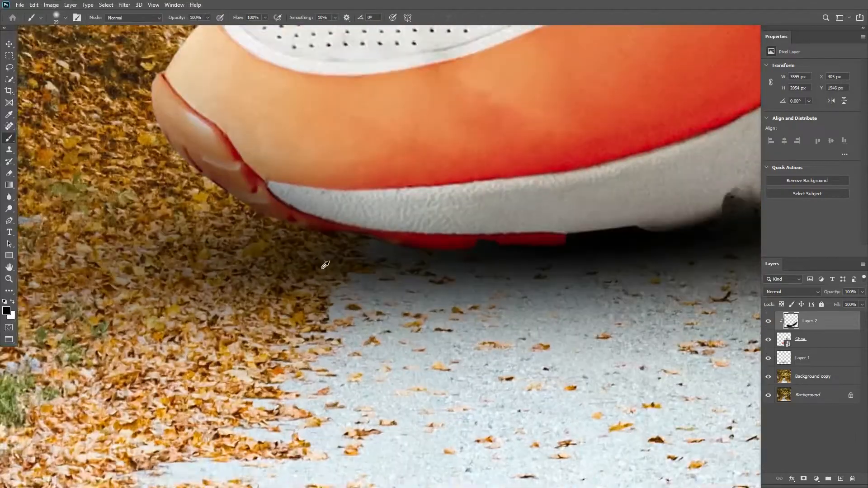
{"action": "left_click_drag", "start_coordinate": [327, 269], "coordinate": [345, 270]}
{"action": "scroll", "coordinate": [389, 288], "scroll_direction": "down", "scroll_amount": 5}
{"action": "scroll", "coordinate": [294, 259], "scroll_direction": "up", "scroll_amount": 2}
{"action": "left_click_drag", "start_coordinate": [231, 263], "coordinate": [359, 310]}
{"action": "scroll", "coordinate": [367, 342], "scroll_direction": "down", "scroll_amount": 5}
{"action": "left_click_drag", "start_coordinate": [367, 342], "coordinate": [180, 367]}
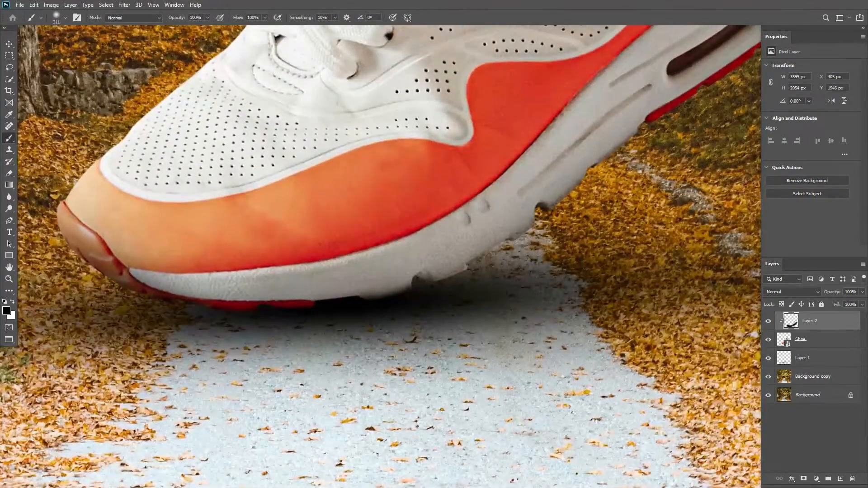
- Blend broader soft shading over the lower toe and forefoot sole on Layer 2 with a larger brush
{"action": "scroll", "coordinate": [588, 294], "scroll_direction": "down", "scroll_amount": 2}
{"action": "mouse_move", "coordinate": [588, 294]}
{"action": "left_mouse_down"}
{"action": "mouse_move", "coordinate": [527, 350]}
{"action": "mouse_move", "coordinate": [450, 355]}
{"action": "left_mouse_up"}
{"action": "left_click_drag", "start_coordinate": [519, 354], "coordinate": [546, 355]}
{"action": "left_click", "coordinate": [404, 326]}
{"action": "left_click_drag", "start_coordinate": [405, 326], "coordinate": [321, 367]}
{"action": "scroll", "coordinate": [405, 319], "scroll_direction": "down", "scroll_amount": 3}
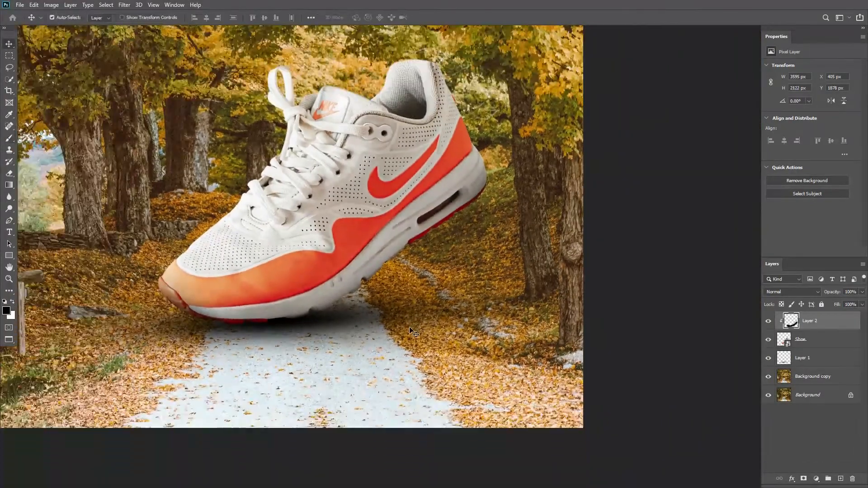
{"action": "scroll", "coordinate": [411, 398], "scroll_direction": "down", "scroll_amount": 2}
{"action": "left_click_drag", "start_coordinate": [411, 398], "coordinate": [426, 400]}
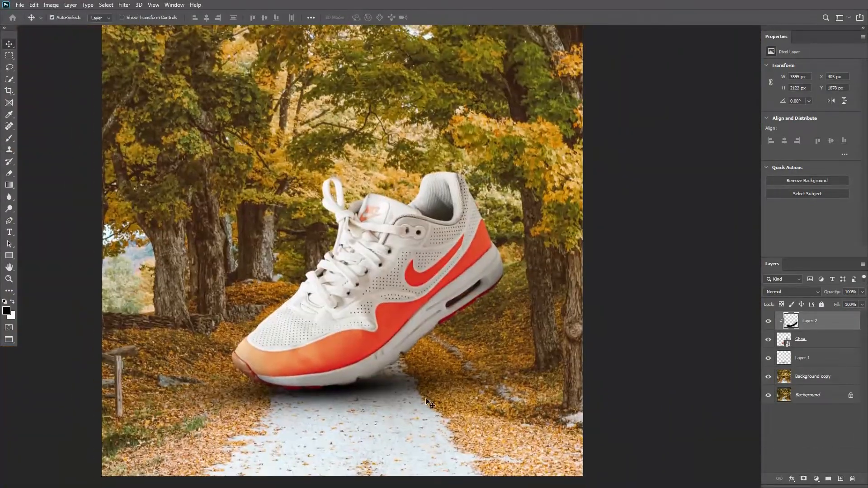
{"action": "scroll", "coordinate": [428, 402], "scroll_direction": "down", "scroll_amount": 1}
- Undo the last stroke and softly shade the shoe's upper heel and collar on Layer 2 with a 702 px brush
{"action": "key", "text": "b"}
{"action": "scroll", "coordinate": [474, 126], "scroll_direction": "up", "scroll_amount": 3}
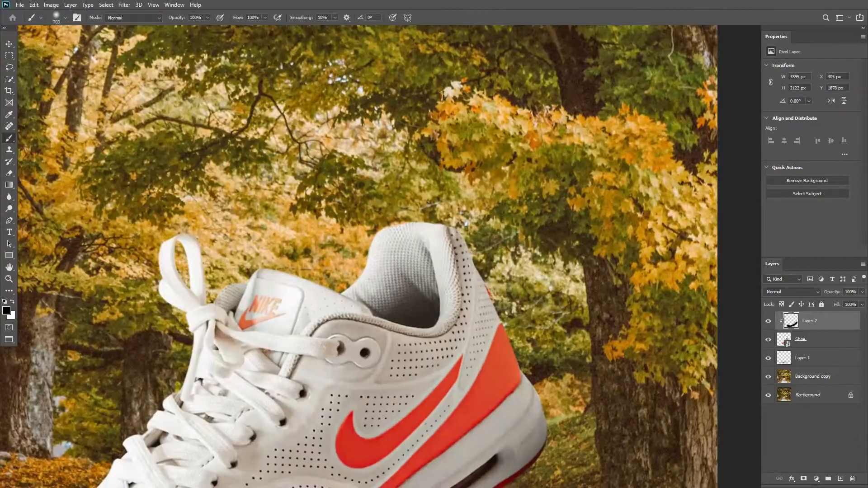
{"action": "key", "text": "ctrl+z"}
{"action": "scroll", "coordinate": [452, 334], "scroll_direction": "down", "scroll_amount": 2}
{"action": "left_click_drag", "start_coordinate": [452, 335], "coordinate": [342, 283]}
{"action": "scroll", "coordinate": [362, 272], "scroll_direction": "up", "scroll_amount": 1}
{"action": "left_click_drag", "start_coordinate": [414, 289], "coordinate": [385, 204]}
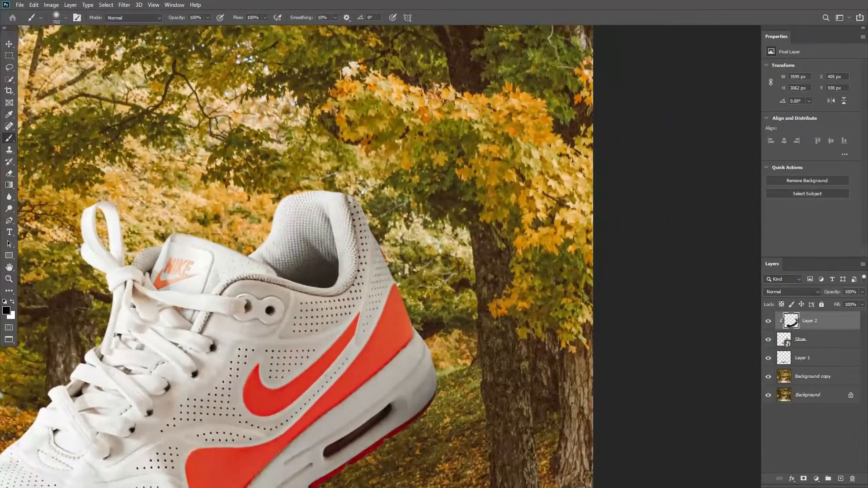
{"action": "left_click_drag", "start_coordinate": [389, 254], "coordinate": [389, 239]}
{"action": "scroll", "coordinate": [520, 341], "scroll_direction": "down", "scroll_amount": 3}
{"action": "left_click_drag", "start_coordinate": [343, 384], "coordinate": [456, 294]}
{"action": "scroll", "coordinate": [212, 317], "scroll_direction": "up", "scroll_amount": 3}
{"action": "mouse_move", "coordinate": [211, 341]}
{"action": "left_mouse_down"}
{"action": "mouse_move", "coordinate": [251, 332]}
{"action": "mouse_move", "coordinate": [226, 285]}
{"action": "left_mouse_up"}
{"action": "scroll", "coordinate": [208, 367], "scroll_direction": "down", "scroll_amount": 5}
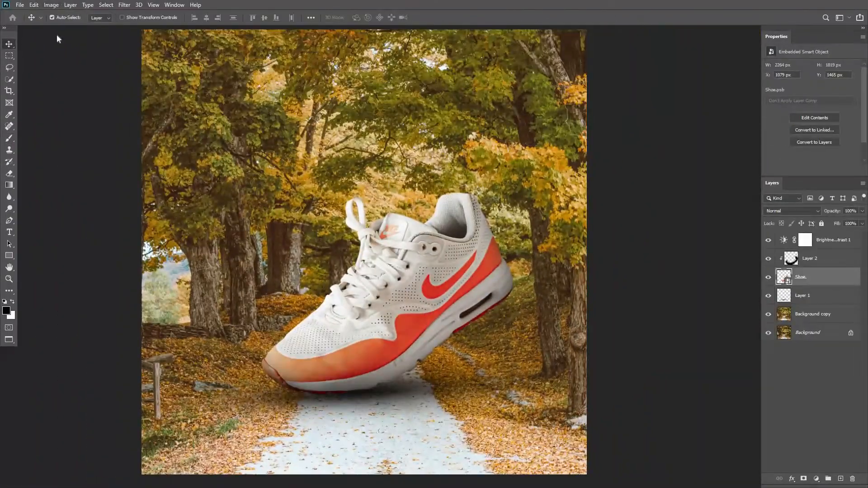
- Apply a Hue/Saturation adjustment with Hue +9 to the Shoe smart object
{"action": "left_click", "coordinate": [51, 5]}
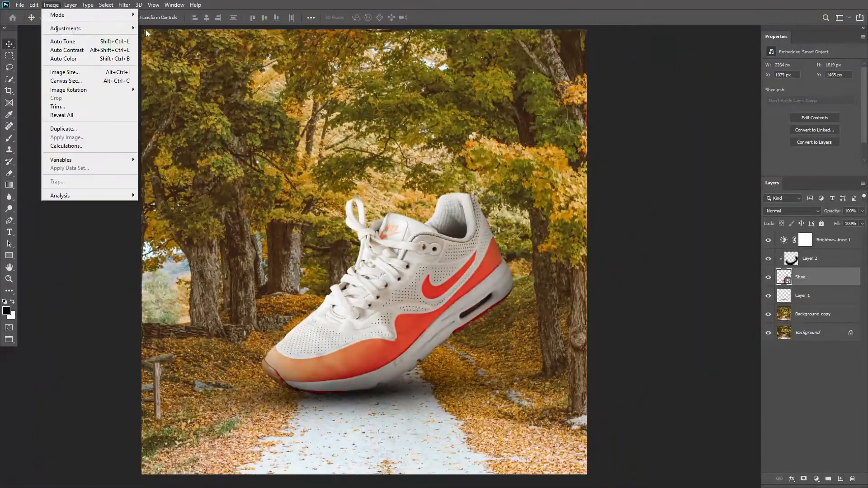
{"action": "mouse_move", "coordinate": [59, 16]}
{"action": "left_click", "coordinate": [181, 75]}
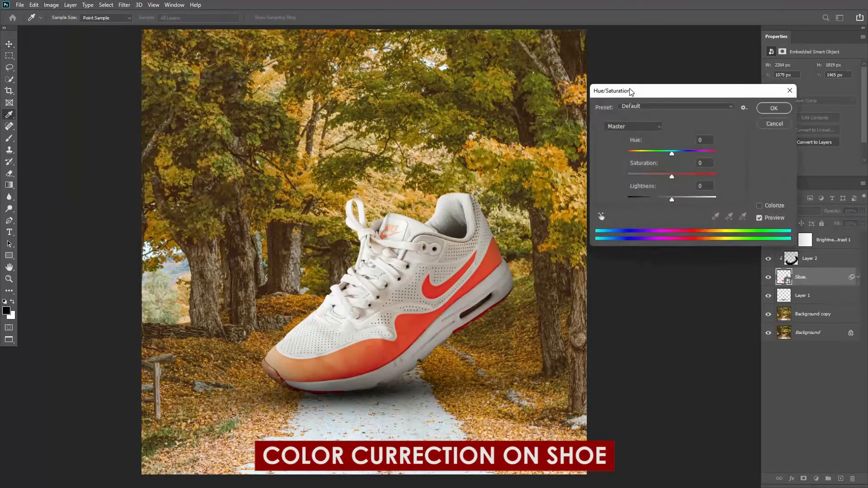
{"action": "left_click_drag", "start_coordinate": [626, 91], "coordinate": [632, 89]}
{"action": "left_click_drag", "start_coordinate": [678, 153], "coordinate": [698, 152]}
{"action": "key", "text": "Up"}
{"action": "key", "text": "Up"}
{"action": "key", "text": "Up"}
{"action": "key", "text": "Up"}
{"action": "key", "text": "Up"}
{"action": "key", "text": "Up"}
{"action": "key", "text": "Up"}
{"action": "key", "text": "Up"}
{"action": "key", "text": "Up"}
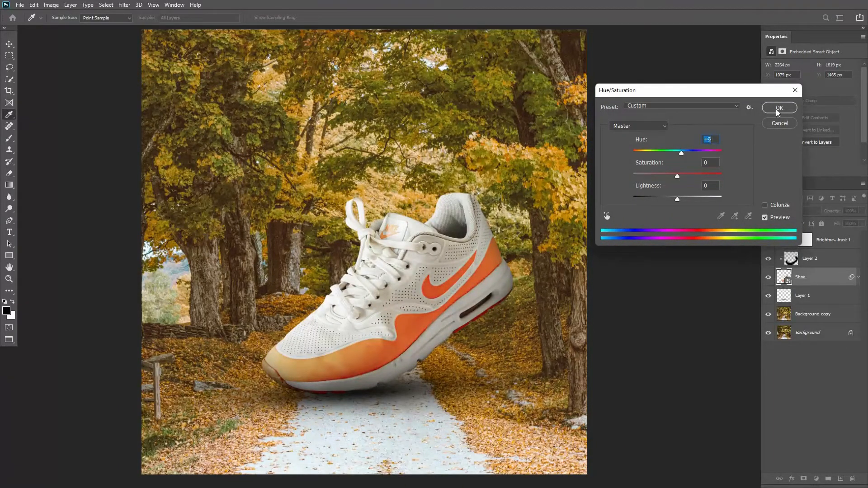
{"action": "key", "text": "Return"}
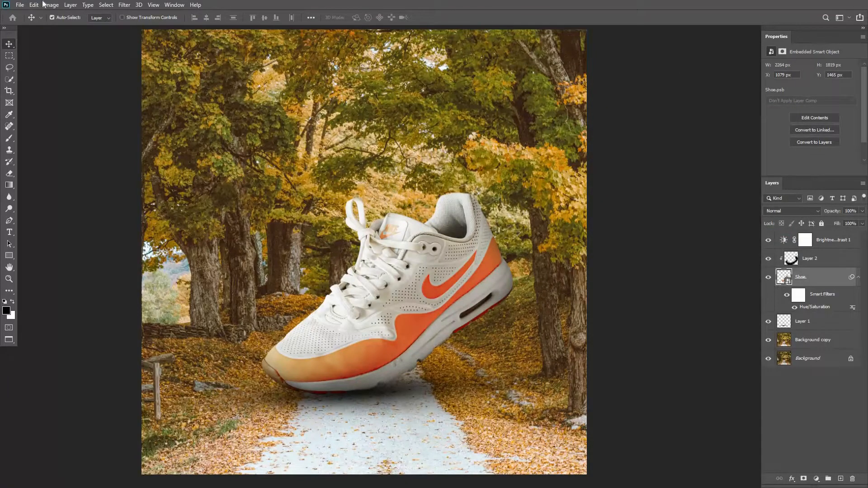
- Apply Color Balance to the Shoe layer, setting the Shadows levels to 0, +11 and -11
{"action": "left_click", "coordinate": [59, 5]}
{"action": "mouse_move", "coordinate": [72, 28]}
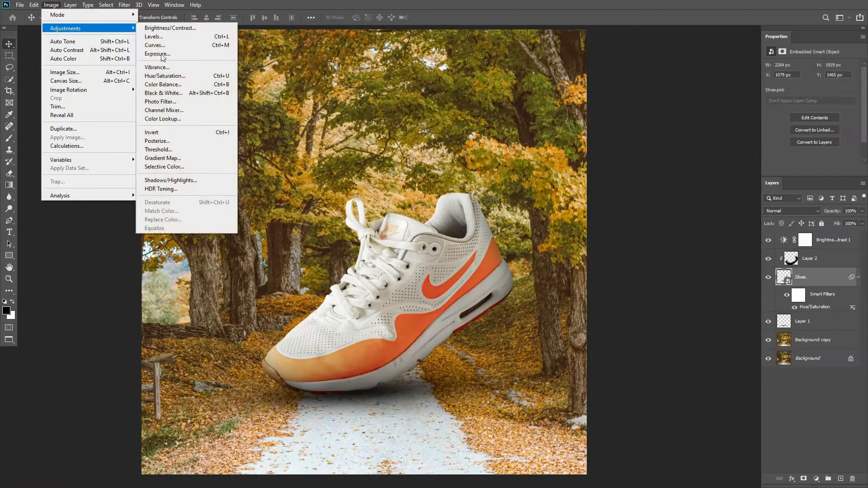
{"action": "left_click", "coordinate": [174, 87]}
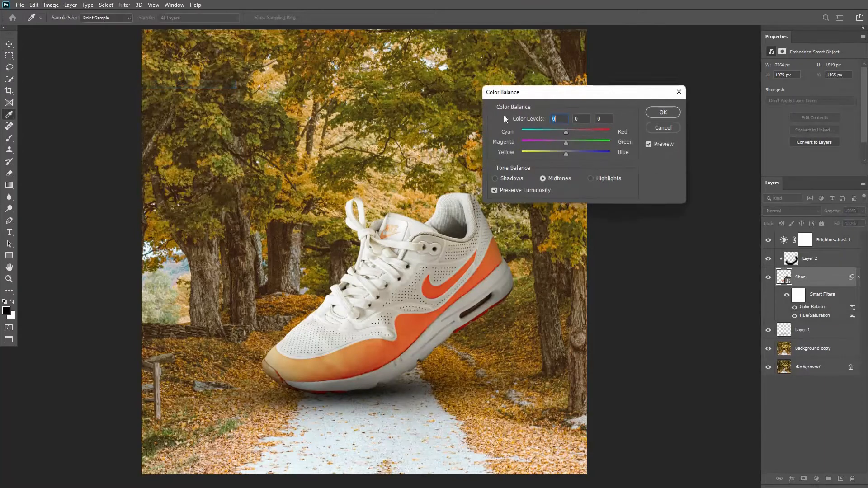
{"action": "left_click_drag", "start_coordinate": [533, 86], "coordinate": [557, 74]}
{"action": "left_click_drag", "start_coordinate": [584, 140], "coordinate": [586, 143]}
{"action": "left_click", "coordinate": [595, 130]}
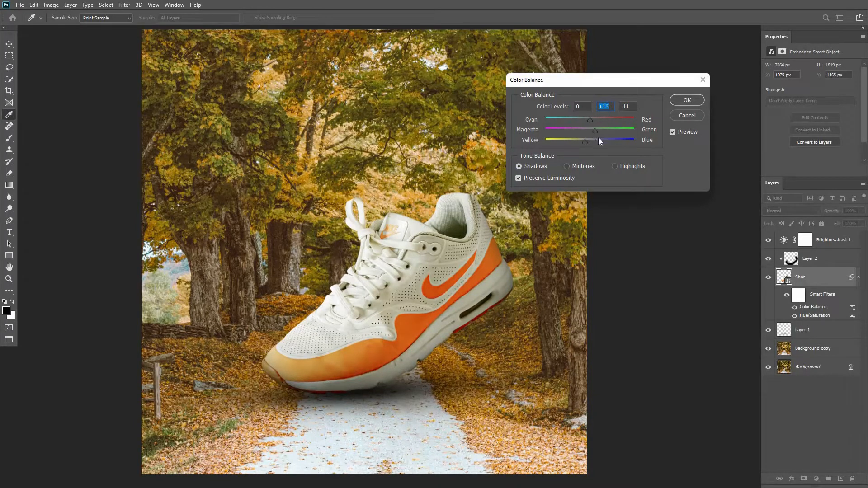
{"action": "left_click", "coordinate": [677, 103]}
- Apply Hue/Saturation to the Background copy layer, shifting its hue slightly toward orange
{"action": "scroll", "coordinate": [560, 206], "scroll_direction": "down", "scroll_amount": 2}
{"action": "left_click_drag", "start_coordinate": [559, 208], "coordinate": [559, 214]}
{"action": "scroll", "coordinate": [559, 217], "scroll_direction": "up", "scroll_amount": 1}
{"action": "left_click", "coordinate": [558, 221]}
{"action": "left_click", "coordinate": [51, 5]}
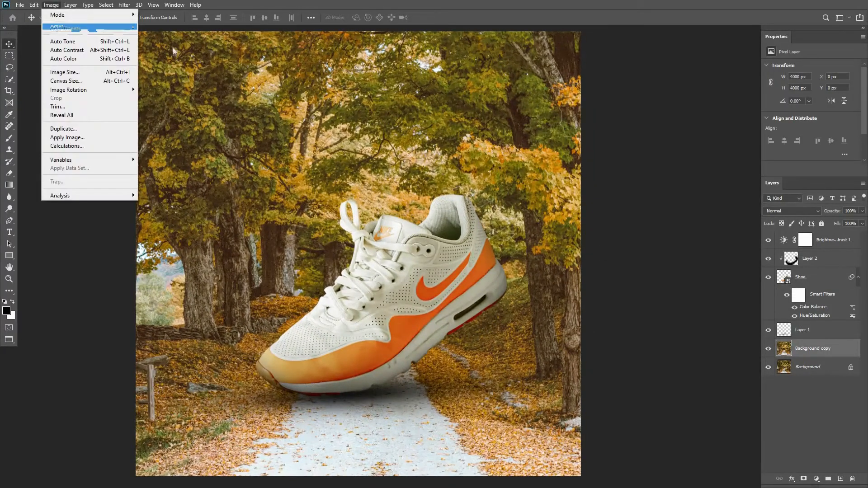
{"action": "mouse_move", "coordinate": [68, 28]}
{"action": "left_click", "coordinate": [177, 76]}
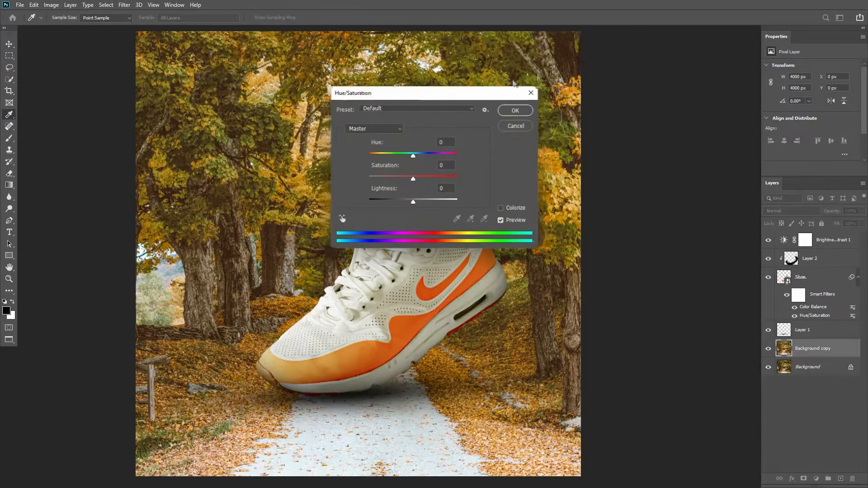
{"action": "left_click_drag", "start_coordinate": [357, 85], "coordinate": [566, 71]}
{"action": "left_click_drag", "start_coordinate": [622, 127], "coordinate": [626, 129]}
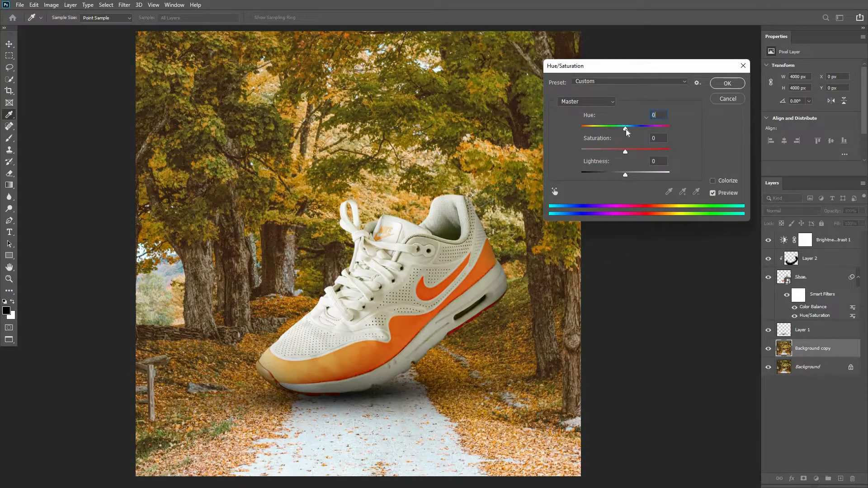
{"action": "left_click_drag", "start_coordinate": [625, 130], "coordinate": [623, 129]}
{"action": "left_click_drag", "start_coordinate": [628, 172], "coordinate": [627, 172]}
{"action": "left_click", "coordinate": [728, 83]}
{"action": "scroll", "coordinate": [527, 218], "scroll_direction": "down", "scroll_amount": 1}
{"action": "scroll", "coordinate": [452, 303], "scroll_direction": "up", "scroll_amount": 1}
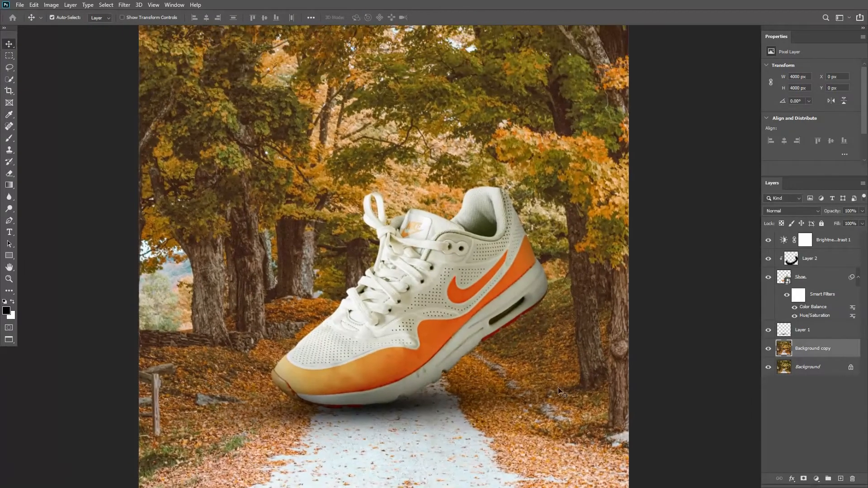
- Add a Brightness/Contrast adjustment layer above all layers with Brightness -4 and Contrast -14
{"action": "left_click", "coordinate": [775, 467]}
{"action": "left_click", "coordinate": [844, 246]}
{"action": "left_click", "coordinate": [816, 479]}
{"action": "left_click", "coordinate": [819, 347]}
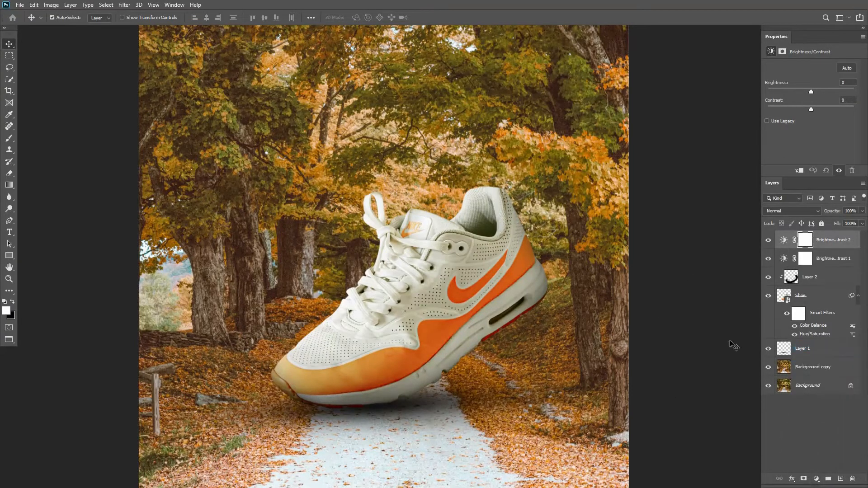
{"action": "mouse_move", "coordinate": [812, 109]}
{"action": "left_mouse_down"}
{"action": "mouse_move", "coordinate": [824, 111]}
{"action": "mouse_move", "coordinate": [796, 107]}
{"action": "left_mouse_up"}
{"action": "left_click_drag", "start_coordinate": [814, 90], "coordinate": [810, 89]}
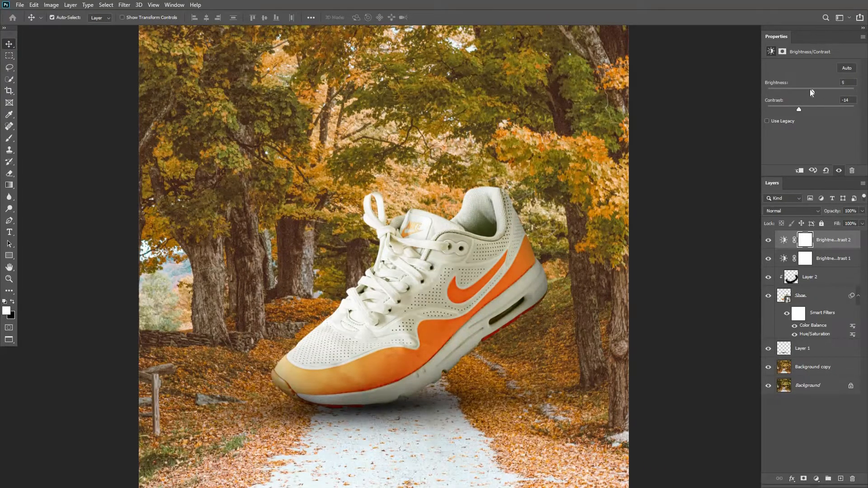
- Add a Hue/Saturation adjustment layer above the others with Hue set to -6
{"action": "left_click", "coordinate": [817, 479]}
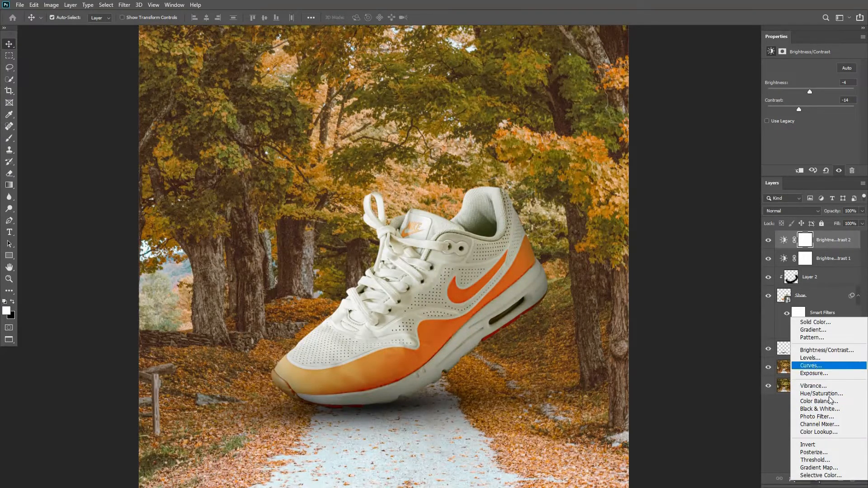
{"action": "left_click", "coordinate": [823, 394]}
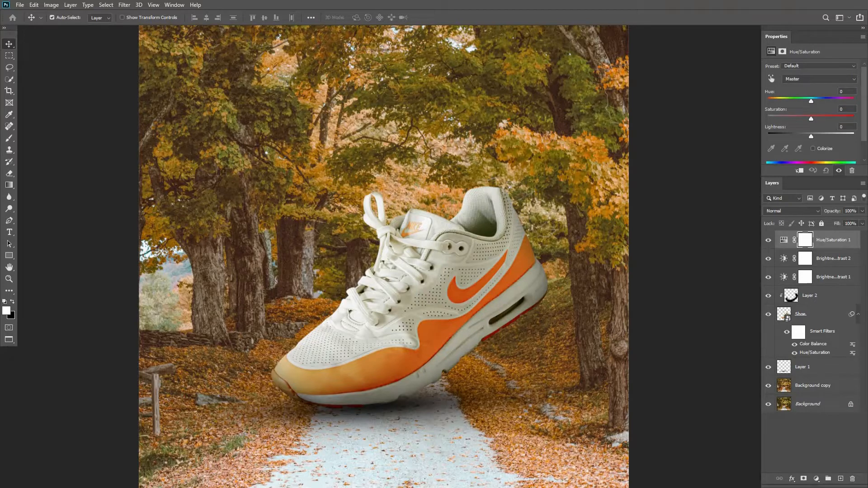
{"action": "key", "text": "Down"}
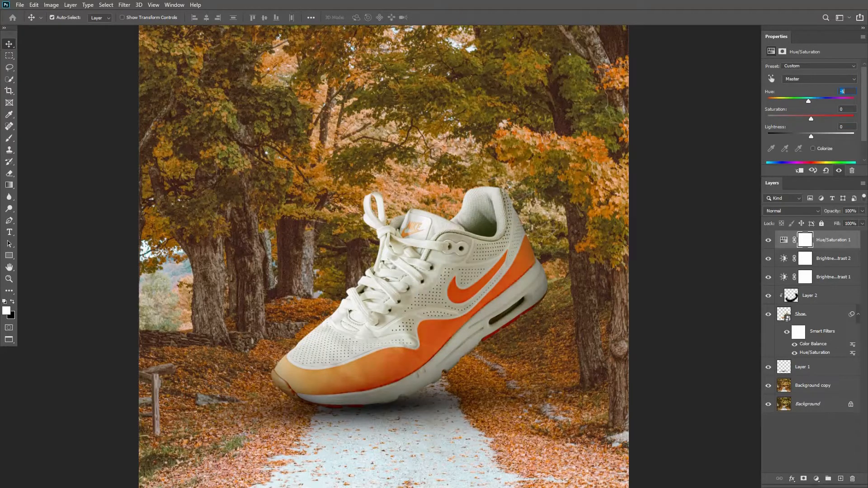
- Add a Photo Filter adjustment layer using Warming Filter (85) at 5% density
{"action": "left_click", "coordinate": [822, 420]}
{"action": "left_click", "coordinate": [816, 476]}
{"action": "left_click", "coordinate": [812, 422]}
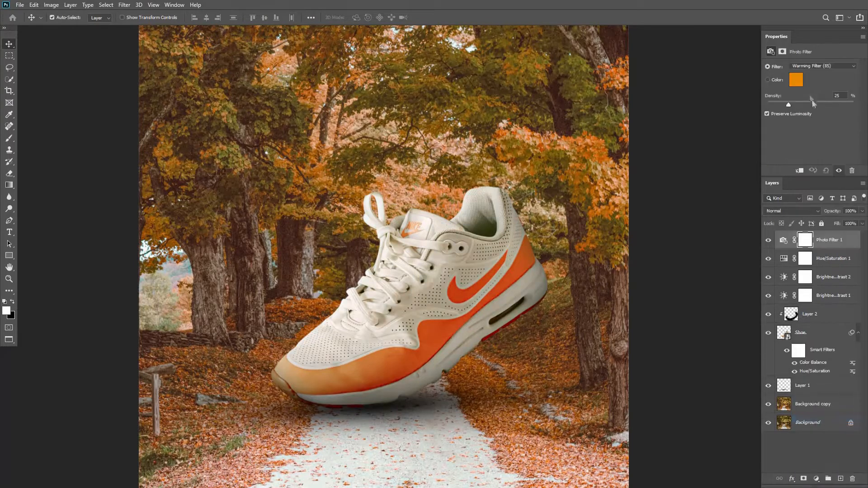
{"action": "left_click", "coordinate": [794, 102]}
{"action": "left_click_drag", "start_coordinate": [784, 104], "coordinate": [772, 104]}
- Add a Color Lookup adjustment layer and go through the 3DLUT presets to a Fuji F125 Kodak look
{"action": "left_click", "coordinate": [816, 481]}
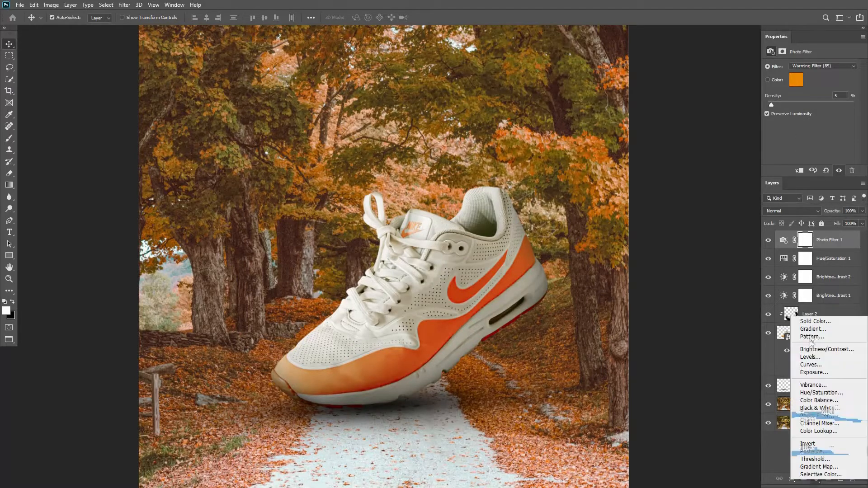
{"action": "left_click", "coordinate": [821, 430]}
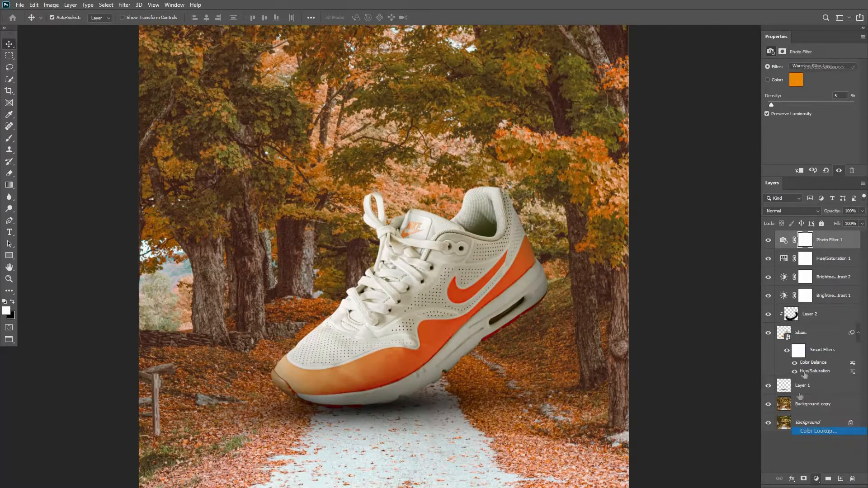
{"action": "left_click", "coordinate": [840, 67]}
{"action": "left_click", "coordinate": [813, 104]}
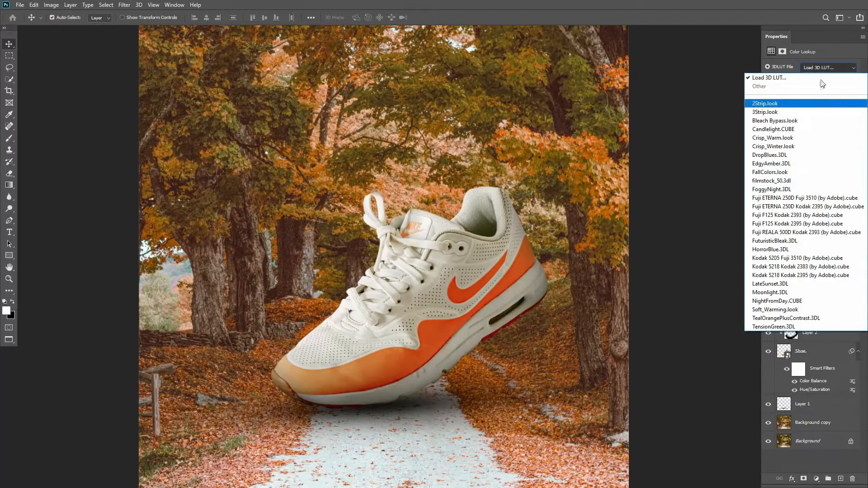
{"action": "key", "text": "Down"}
{"action": "key", "text": "Down"}
{"action": "key", "text": "Down"}
{"action": "key", "text": "Down"}
{"action": "key", "text": "Down"}
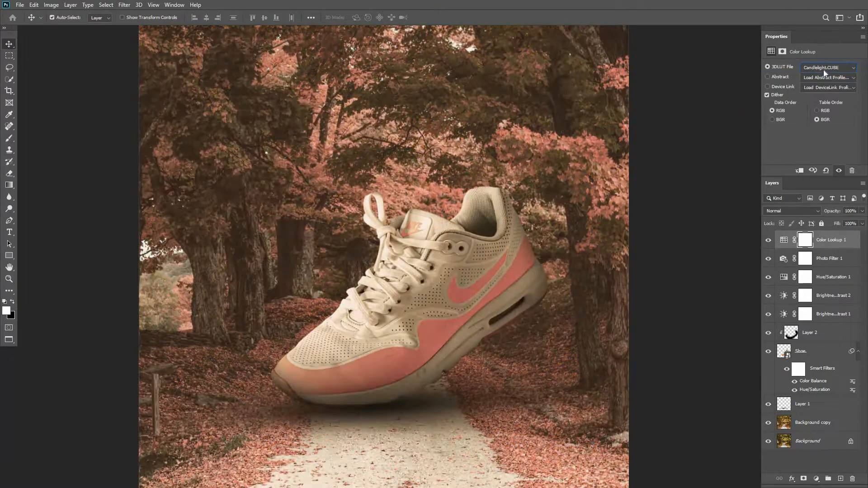
{"action": "key", "text": "Down"}
{"action": "key", "text": "Down"}
{"action": "key", "text": "Down"}
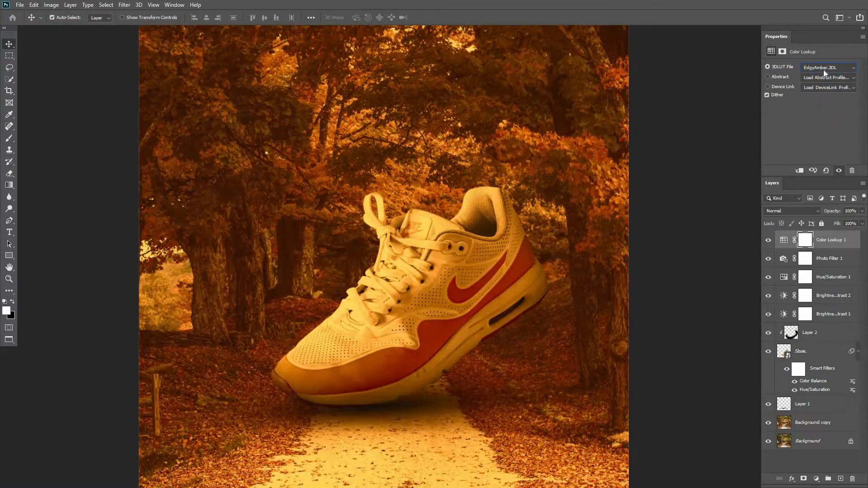
{"action": "key", "text": "Down"}
{"action": "key", "text": "Down"}
{"action": "key", "text": "Down"}
{"action": "key", "text": "Down"}
{"action": "key", "text": "Down"}
{"action": "key", "text": "Down"}
{"action": "key", "text": "Down"}
{"action": "key", "text": "Down"}
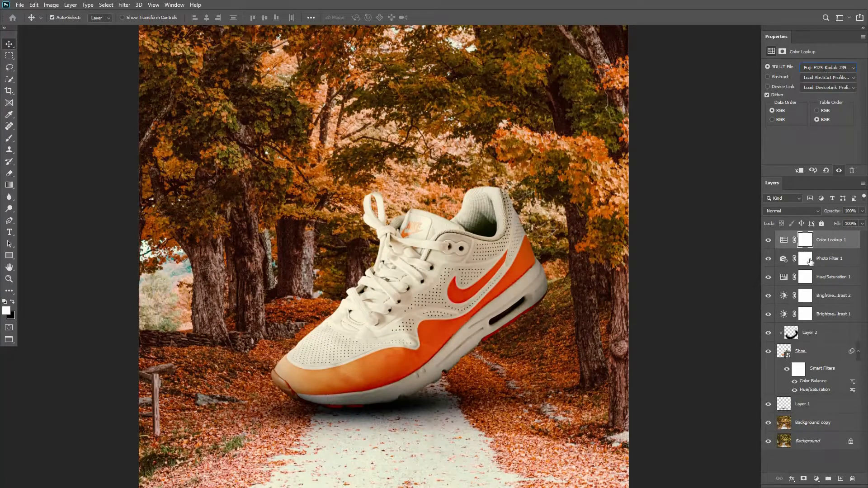
- Set the blend mode of the Fuji F125 Kodak Color Lookup layer to Lighten and compare the image with and without it
{"action": "left_click", "coordinate": [801, 210]}
{"action": "left_click", "coordinate": [792, 215]}
{"action": "key", "text": "Down"}
{"action": "key", "text": "Down"}
{"action": "key", "text": "Down"}
{"action": "key", "text": "Down"}
{"action": "key", "text": "Down"}
{"action": "key", "text": "Down"}
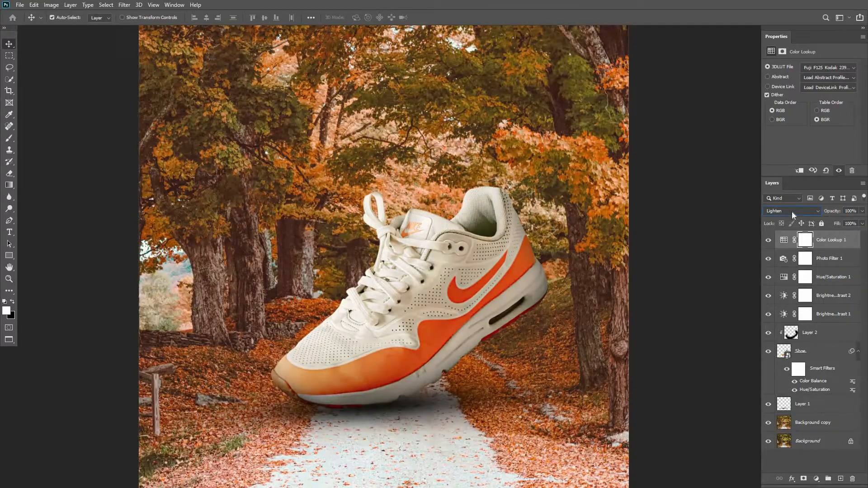
{"action": "left_click", "coordinate": [768, 241]}
{"action": "left_click", "coordinate": [768, 241]}
{"action": "left_click", "coordinate": [675, 270]}
{"action": "scroll", "coordinate": [548, 281], "scroll_direction": "down", "scroll_amount": 2}
{"action": "scroll", "coordinate": [548, 280], "scroll_direction": "up", "scroll_amount": 3}
{"action": "scroll", "coordinate": [549, 281], "scroll_direction": "up", "scroll_amount": 1}
{"action": "scroll", "coordinate": [550, 282], "scroll_direction": "down", "scroll_amount": 1}
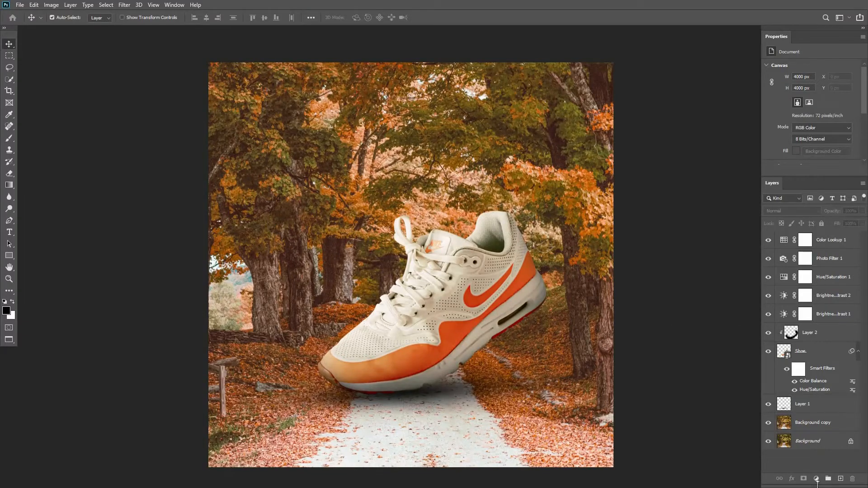
- Add a second Color Lookup adjustment layer on top and go through the 3DLUT presets to Soft_Warming.look
{"action": "left_click", "coordinate": [816, 477]}
{"action": "left_click", "coordinate": [815, 431]}
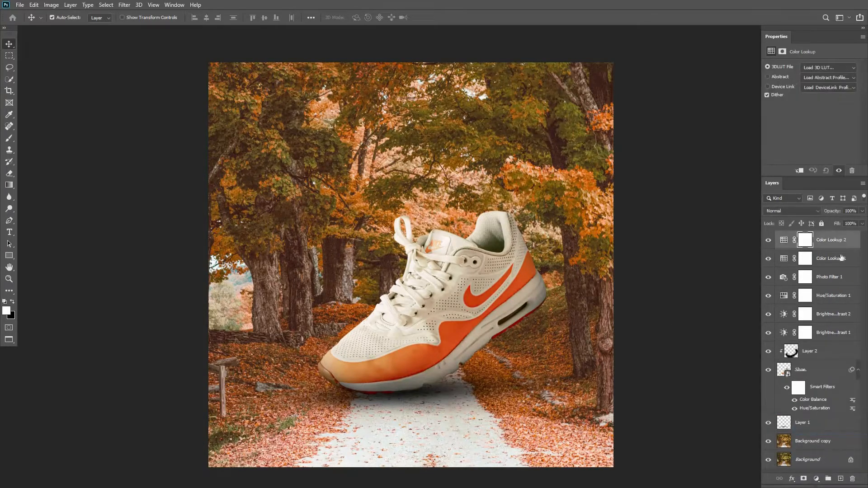
{"action": "scroll", "coordinate": [826, 70], "scroll_direction": "down", "scroll_amount": 3}
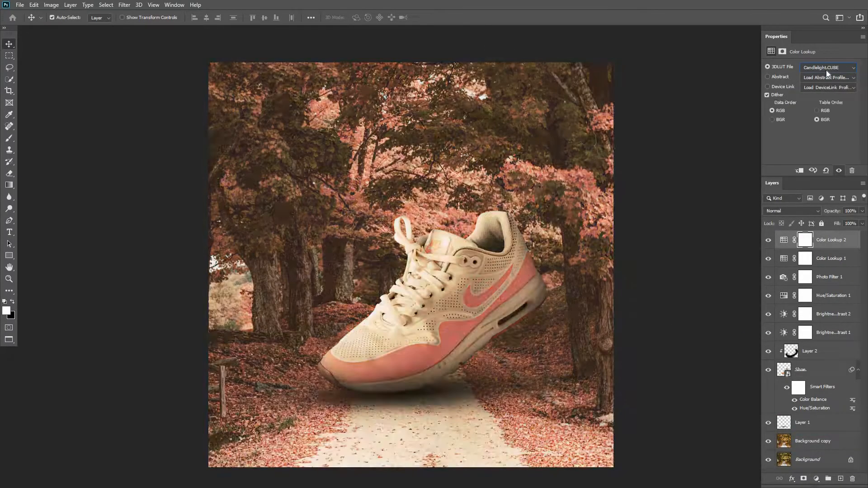
{"action": "scroll", "coordinate": [826, 70], "scroll_direction": "down", "scroll_amount": 15}
{"action": "left_click", "coordinate": [826, 70]}
{"action": "left_click", "coordinate": [826, 69]}
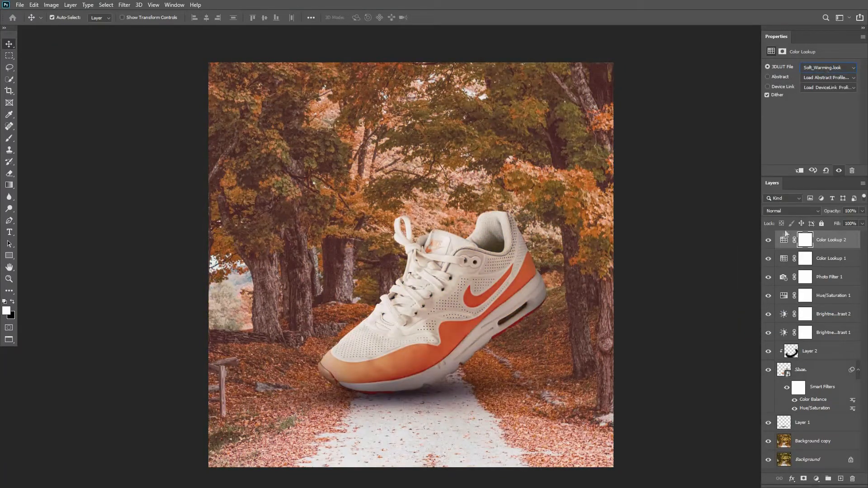
- Lower the opacity of the Soft_Warming Color Lookup layer to 27% and check the whole composite
{"action": "left_click_drag", "start_coordinate": [862, 214], "coordinate": [850, 221]}
{"action": "left_click_drag", "start_coordinate": [833, 222], "coordinate": [830, 222]}
{"action": "left_click", "coordinate": [644, 253]}
{"action": "scroll", "coordinate": [549, 276], "scroll_direction": "up", "scroll_amount": 1}
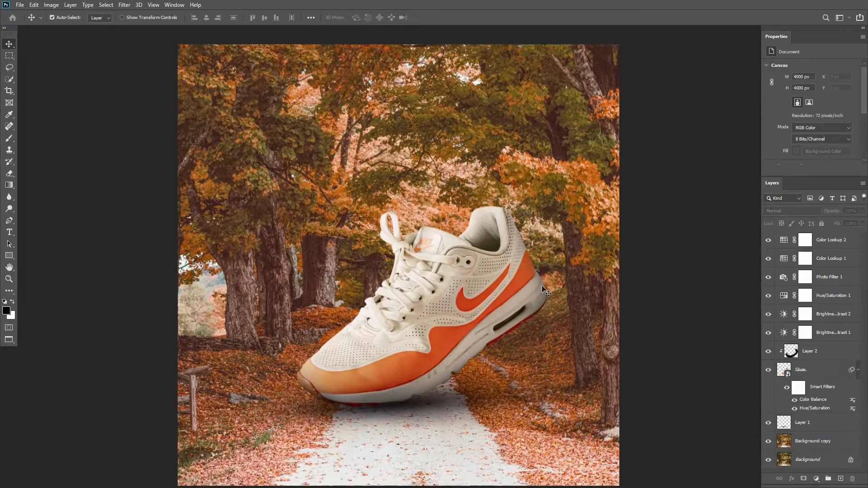
{"action": "scroll", "coordinate": [574, 280], "scroll_direction": "down", "scroll_amount": 3}
{"action": "scroll", "coordinate": [582, 281], "scroll_direction": "down", "scroll_amount": 1}
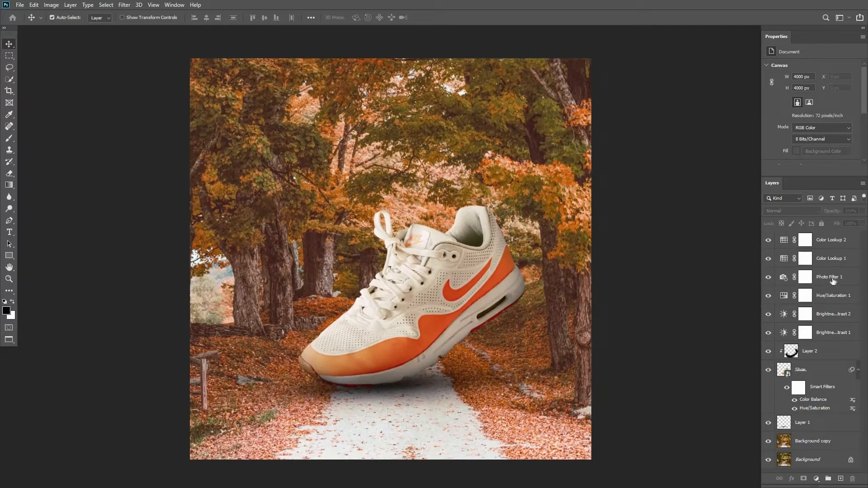
- Group all layers from the topmost Color Lookup down to Background copy, leaving the locked Background outside
{"action": "left_click", "coordinate": [831, 240]}
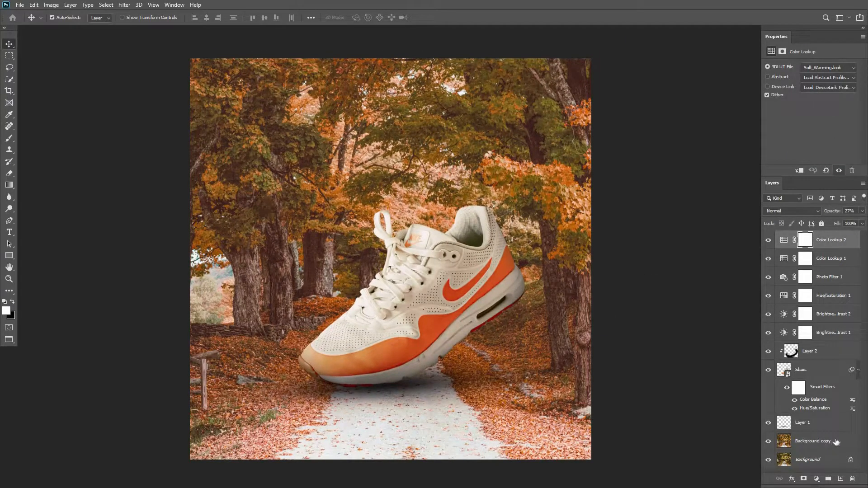
{"action": "left_click", "coordinate": [818, 441], "text": "shift"}
{"action": "key", "text": "ctrl+g"}
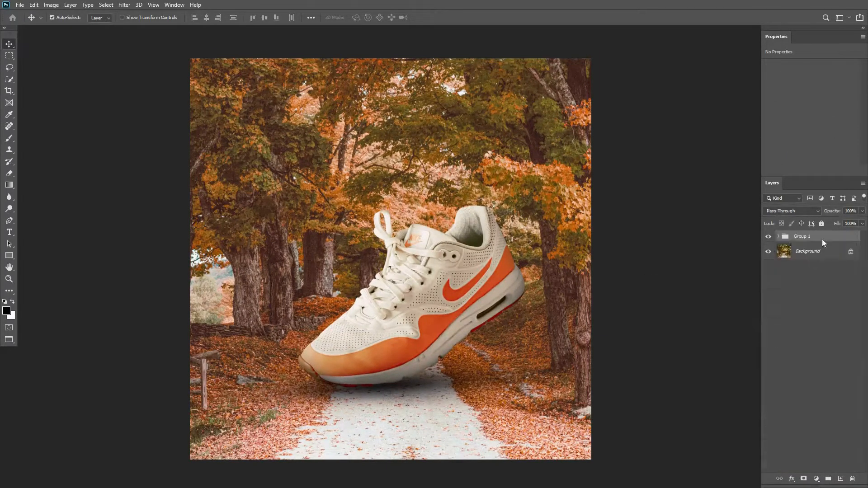
{"action": "right_click", "coordinate": [818, 243]}
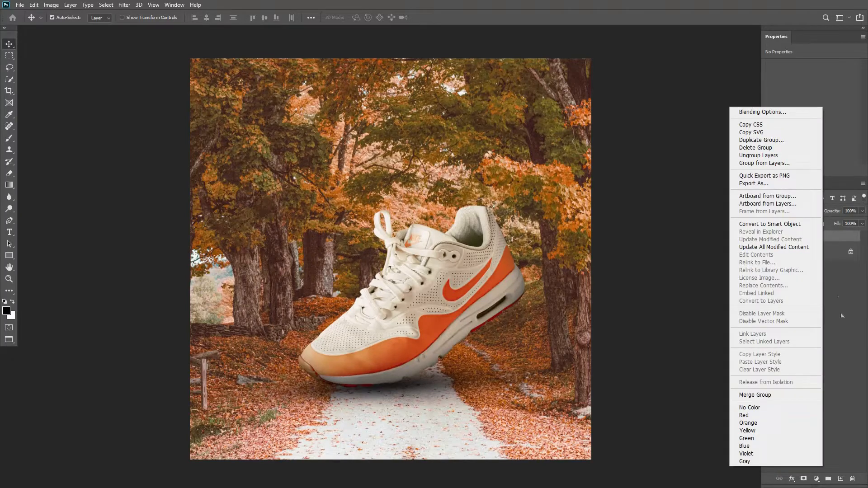
{"action": "left_click", "coordinate": [837, 285]}
- Duplicate the group, hide the original group and merge the copy into a single pixel layer
{"action": "key", "text": "ctrl+j"}
{"action": "left_click", "coordinate": [769, 248]}
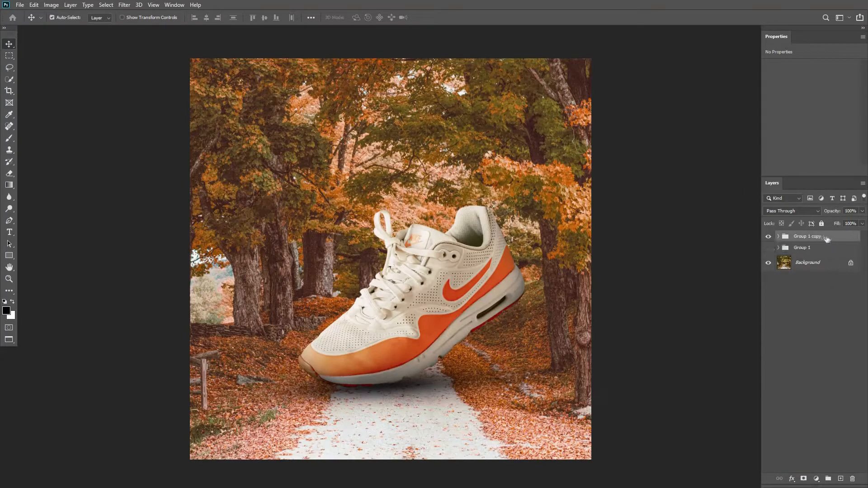
{"action": "right_click", "coordinate": [820, 243]}
{"action": "left_click", "coordinate": [778, 395]}
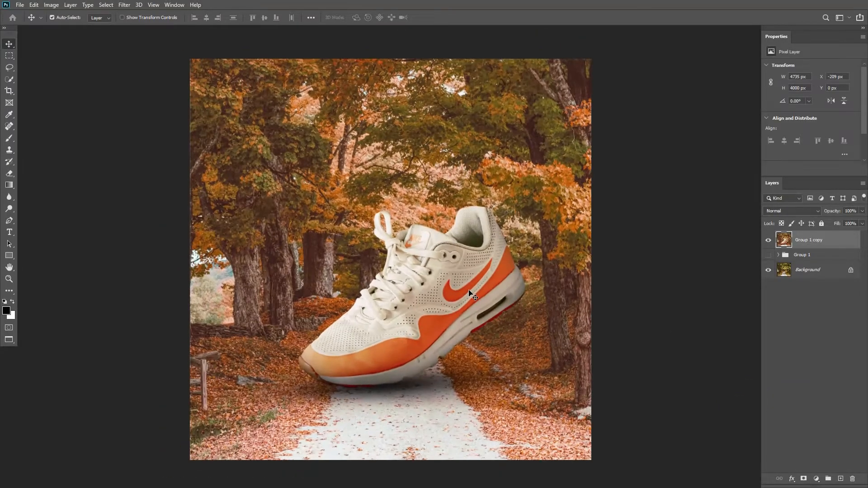
- In the Camera Raw Filter on the merged copy, set Contrast +38, Shadows +28, Whites -3, Texture +31 and Clarity +19
{"action": "key", "text": "ctrl+shift+a"}
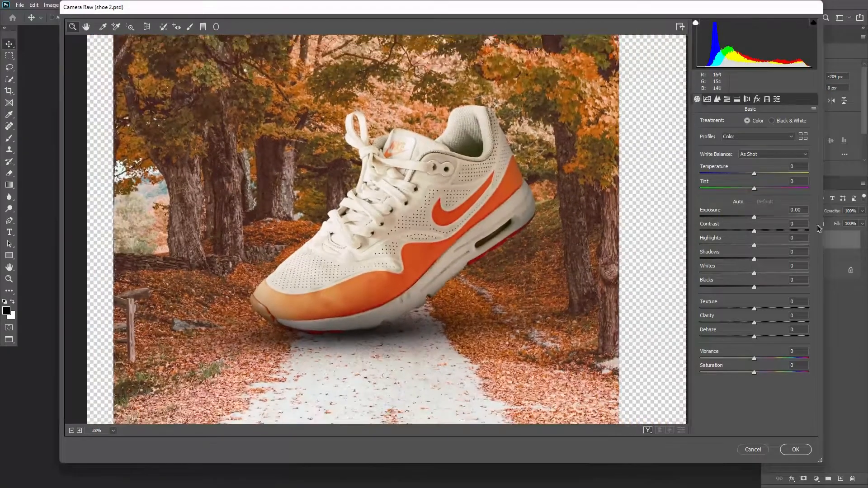
{"action": "left_click_drag", "start_coordinate": [755, 231], "coordinate": [775, 231]}
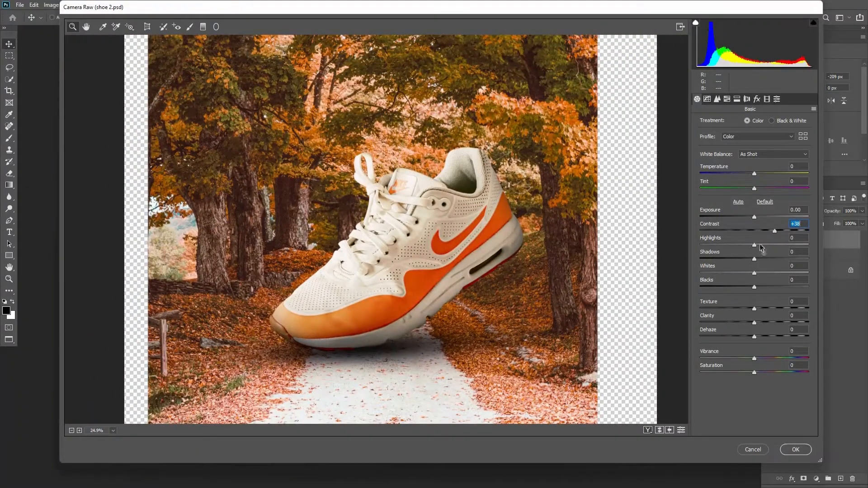
{"action": "left_click_drag", "start_coordinate": [755, 259], "coordinate": [769, 261]}
{"action": "left_click_drag", "start_coordinate": [755, 309], "coordinate": [771, 310]}
{"action": "left_click", "coordinate": [765, 326]}
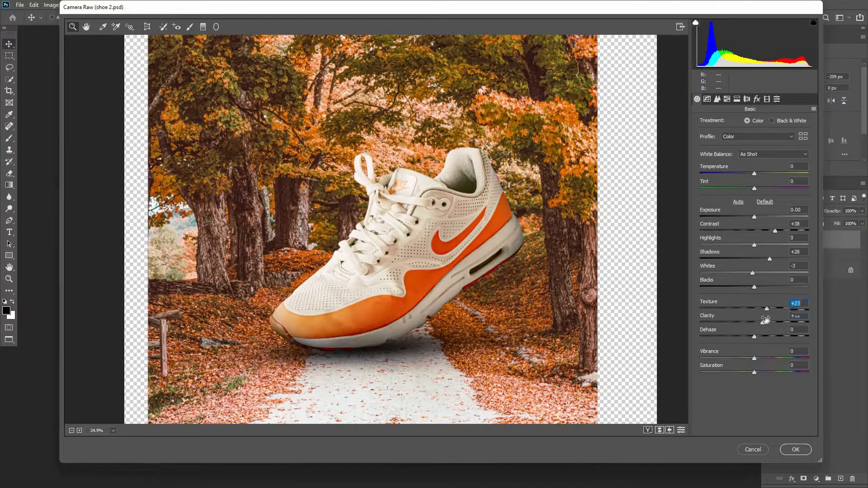
{"action": "left_click", "coordinate": [766, 323]}
- Set Vibrance to -11 and Temperature to +3, and apply the Camera Raw adjustments
{"action": "left_click_drag", "start_coordinate": [755, 359], "coordinate": [749, 360]}
{"action": "left_click_drag", "start_coordinate": [758, 173], "coordinate": [758, 174]}
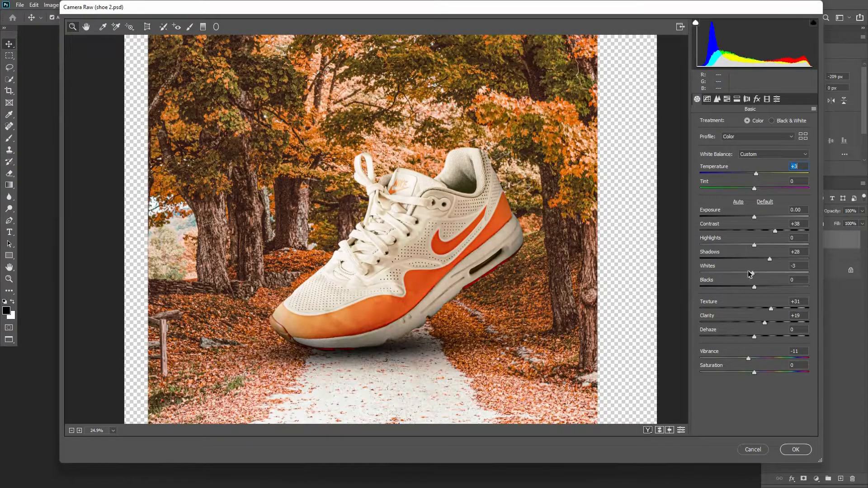
{"action": "left_click", "coordinate": [796, 450]}
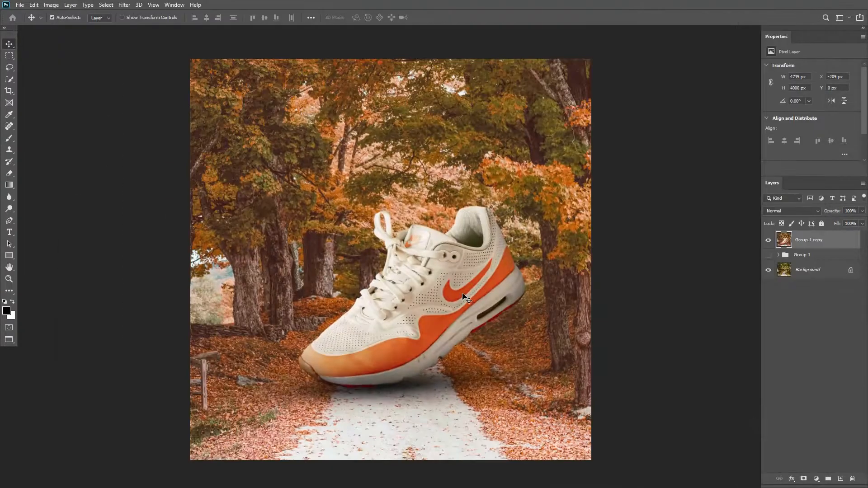
- Apply a light Add Noise filter with Uniform distribution to the merged copy
{"action": "left_click", "coordinate": [124, 5]}
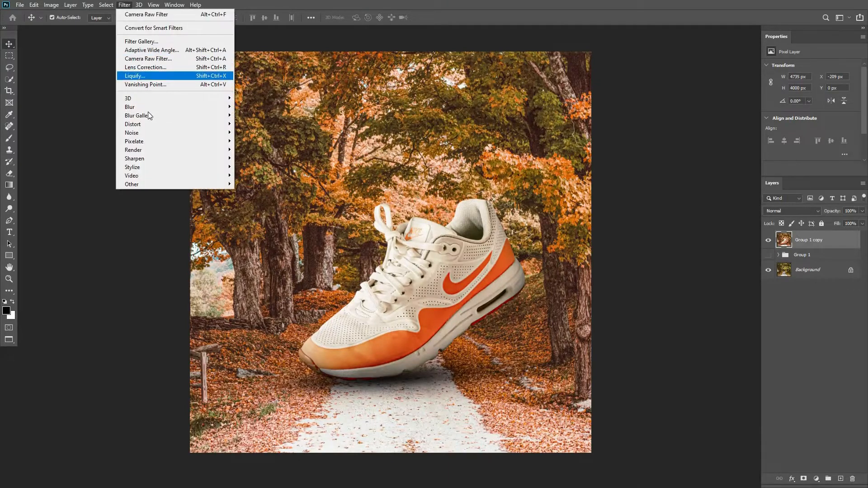
{"action": "mouse_move", "coordinate": [136, 132]}
{"action": "left_click", "coordinate": [262, 132]}
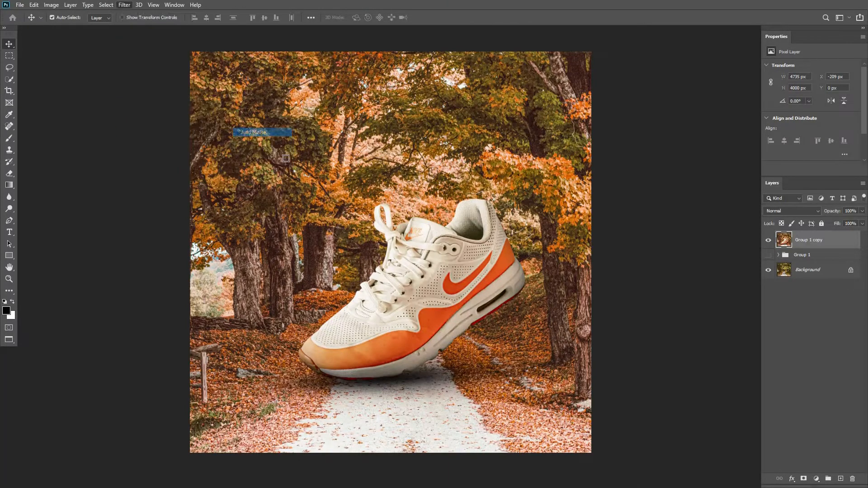
{"action": "left_click_drag", "start_coordinate": [404, 74], "coordinate": [587, 73]}
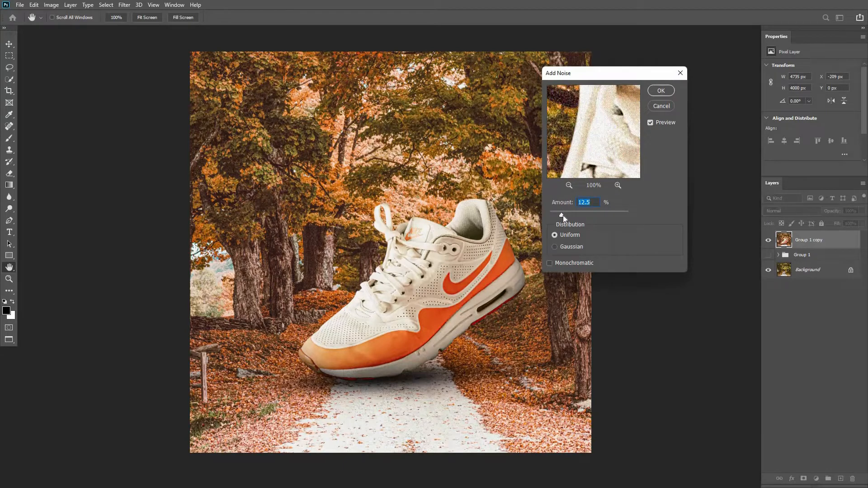
{"action": "left_click_drag", "start_coordinate": [563, 214], "coordinate": [556, 213]}
{"action": "left_click", "coordinate": [667, 92]}
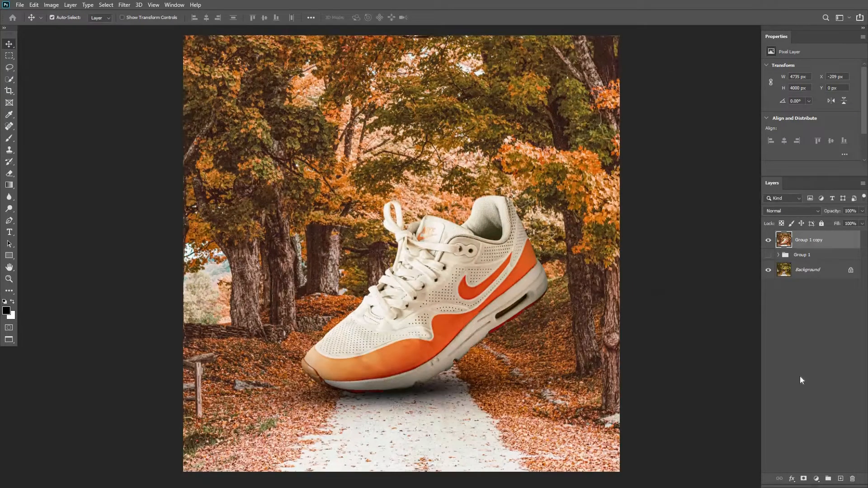